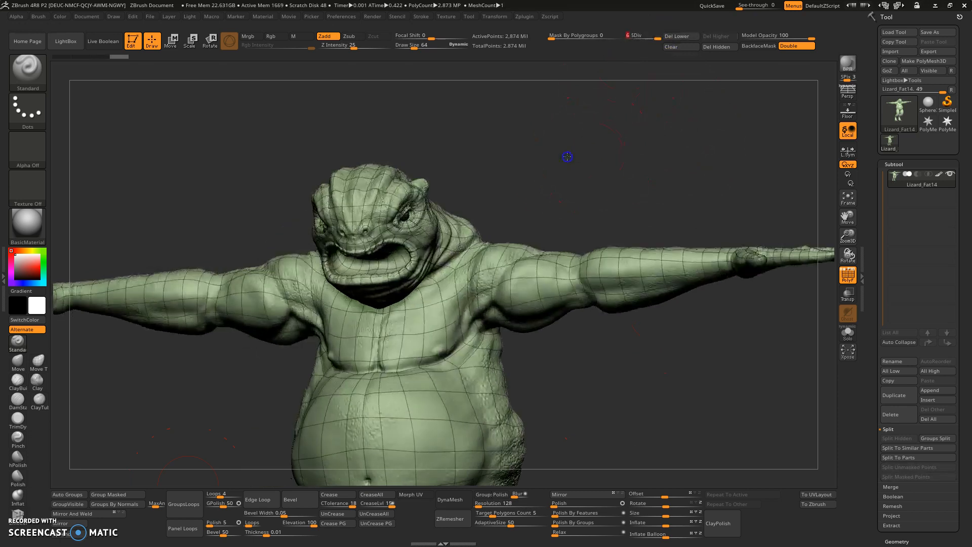
Turn off the polyframe display on the lizard sculpt and view its upper body
{"action": "key", "text": "shift+f"}
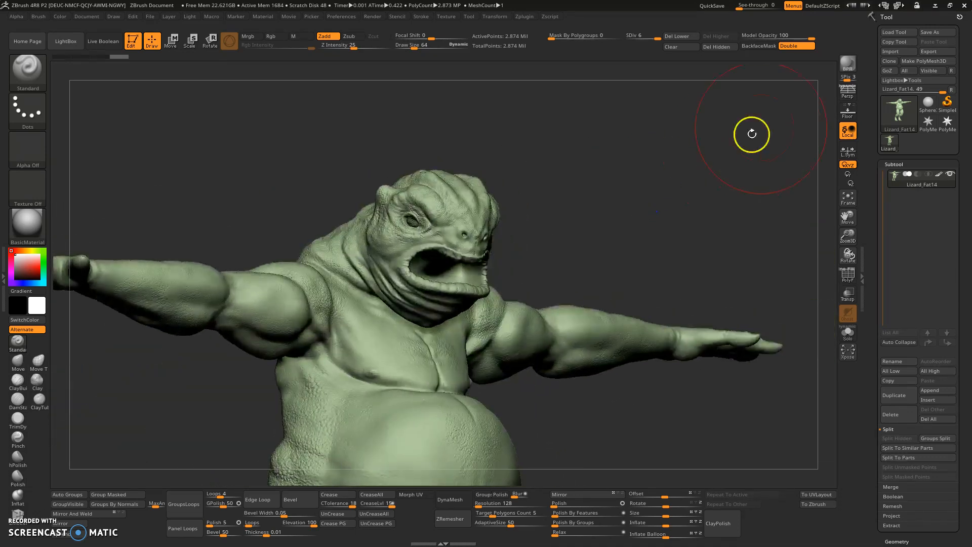
{"action": "left_click", "coordinate": [888, 71]}
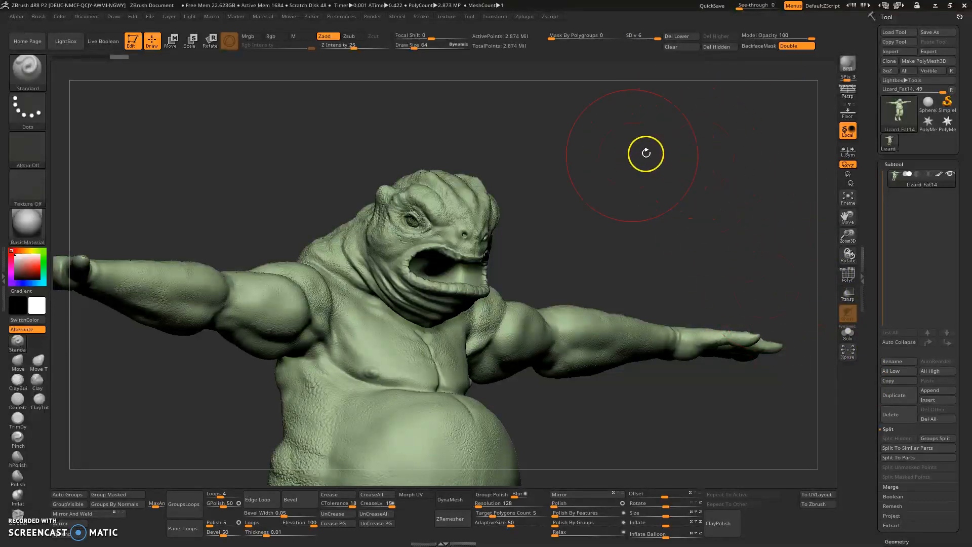
{"action": "left_click_drag", "start_coordinate": [550, 208], "coordinate": [560, 254]}
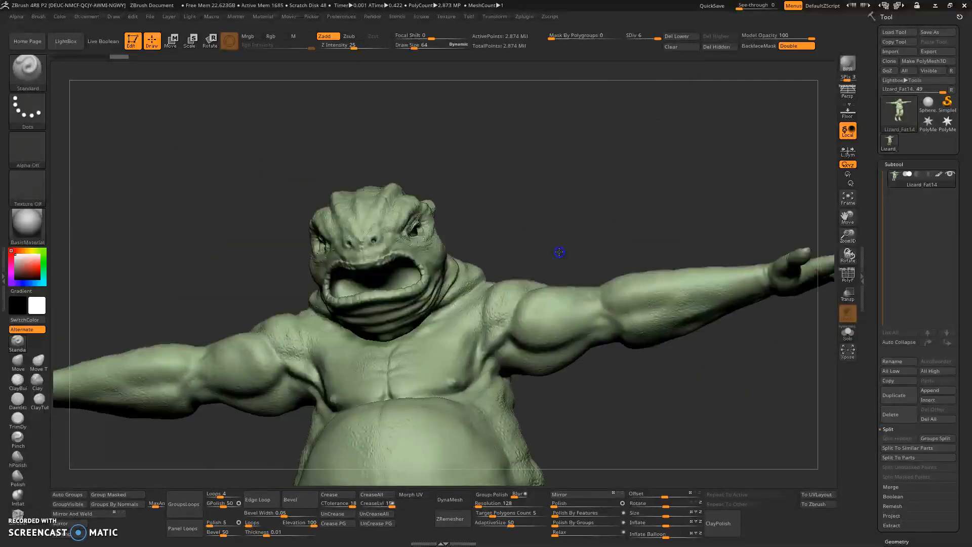
Duplicate the Lizard_Fat14 subtool and rename the copy temp_high_Res
{"action": "left_click", "coordinate": [897, 397]}
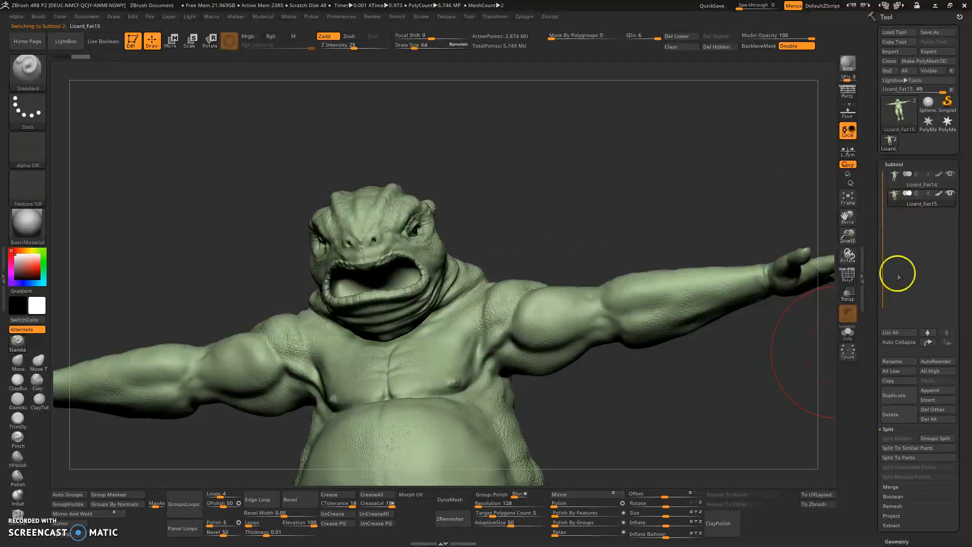
{"action": "left_click", "coordinate": [901, 362]}
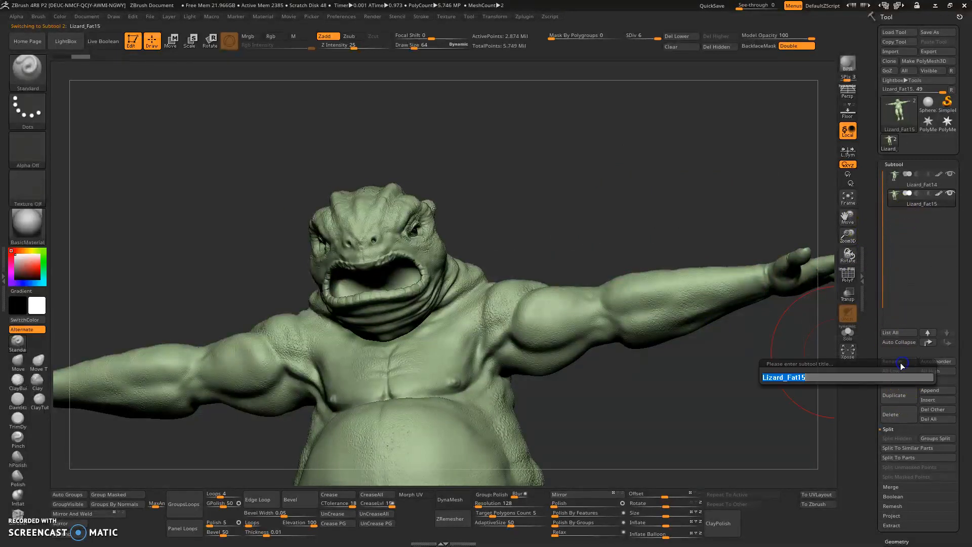
{"action": "type", "text": "temp_"}
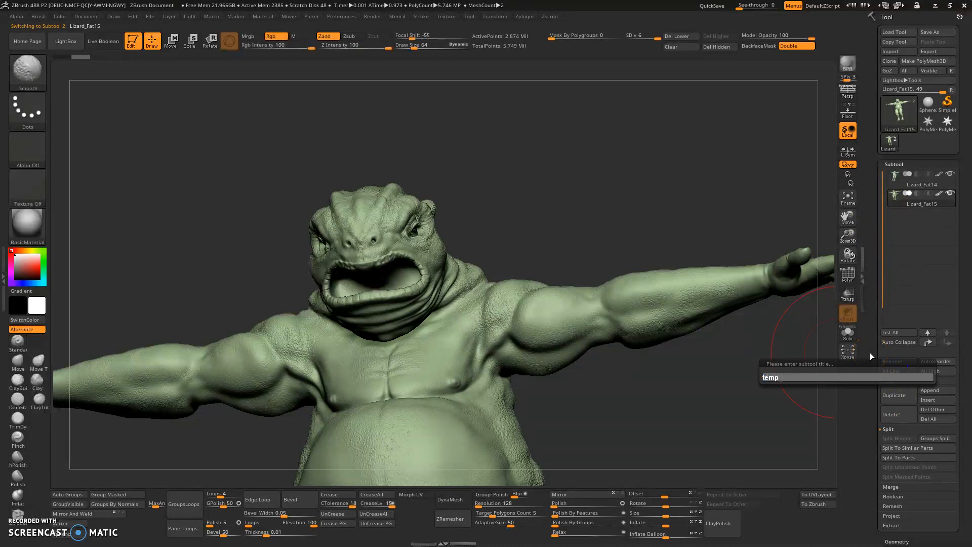
{"action": "type", "text": "high_Res"}
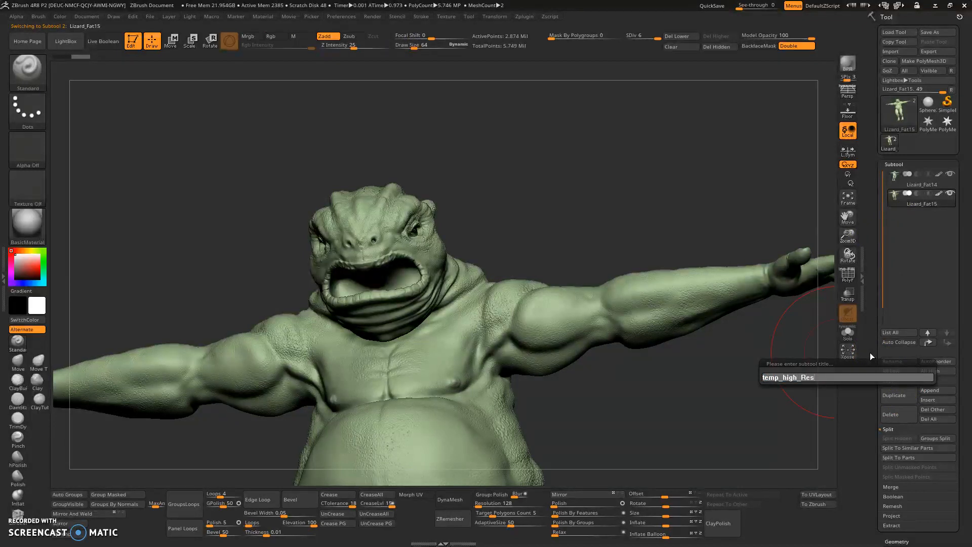
{"action": "key", "text": "Return"}
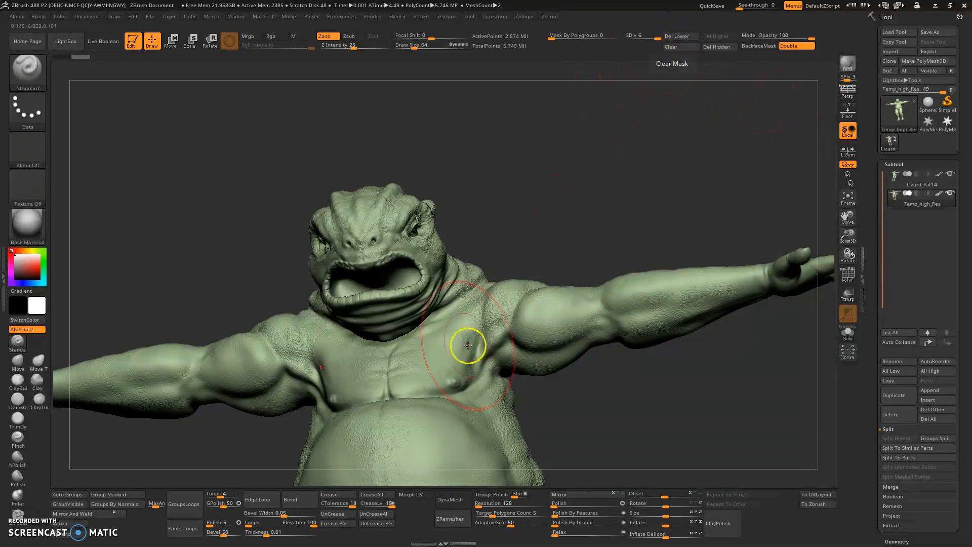
Delete the lower subdivision levels of the duplicated subtool and send it to Maya with GoZ
{"action": "left_click", "coordinate": [674, 38]}
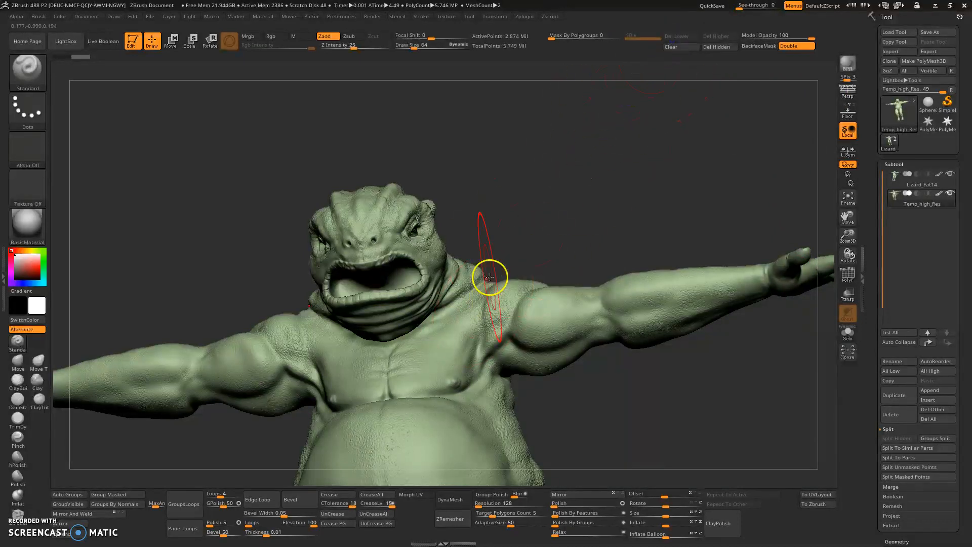
{"action": "mouse_move", "coordinate": [512, 243]}
{"action": "left_mouse_down"}
{"action": "mouse_move", "coordinate": [599, 252]}
{"action": "mouse_move", "coordinate": [511, 245]}
{"action": "left_mouse_up"}
{"action": "mouse_move", "coordinate": [567, 232]}
{"action": "left_mouse_down"}
{"action": "mouse_move", "coordinate": [643, 256]}
{"action": "mouse_move", "coordinate": [530, 238]}
{"action": "mouse_move", "coordinate": [557, 219]}
{"action": "mouse_move", "coordinate": [584, 231]}
{"action": "left_mouse_up"}
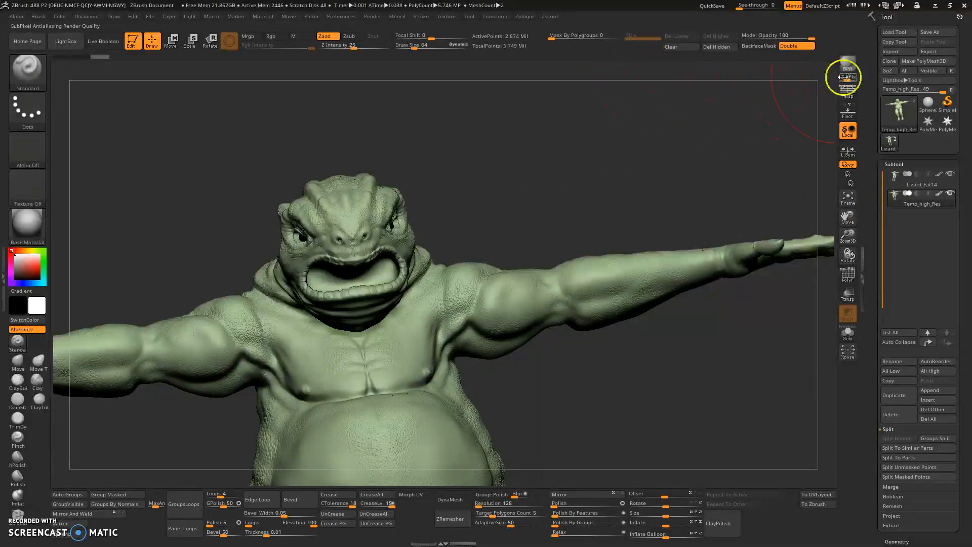
{"action": "left_click", "coordinate": [888, 71]}
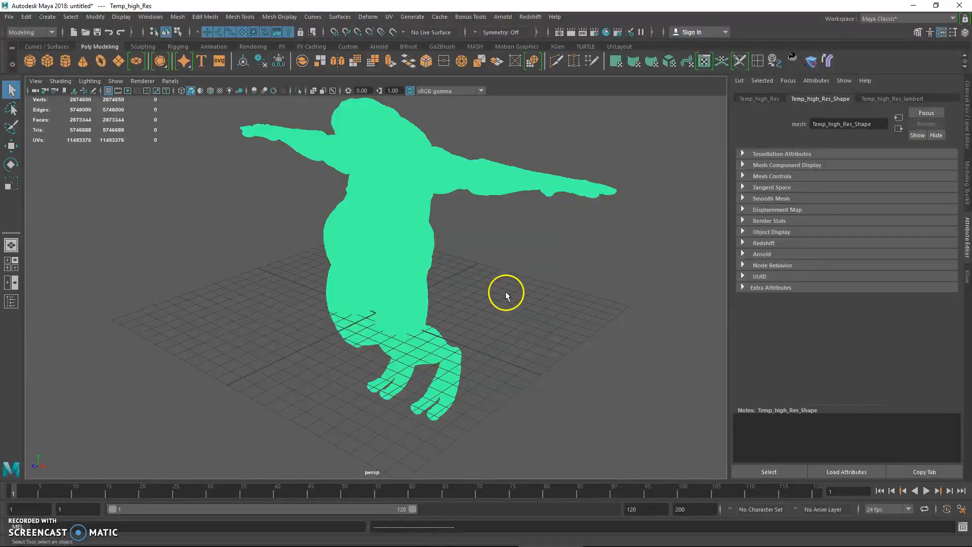
Examine the transferred high-resolution mesh in the viewport and the available GPU Cache commands
{"action": "left_click_drag", "start_coordinate": [491, 275], "coordinate": [544, 342], "text": "alt"}
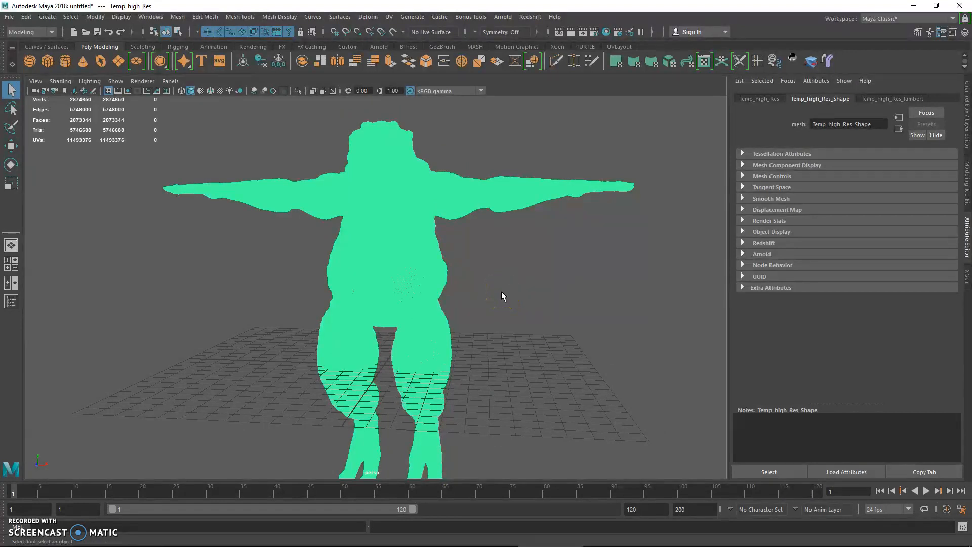
{"action": "left_click_drag", "start_coordinate": [506, 289], "coordinate": [495, 358], "text": "alt"}
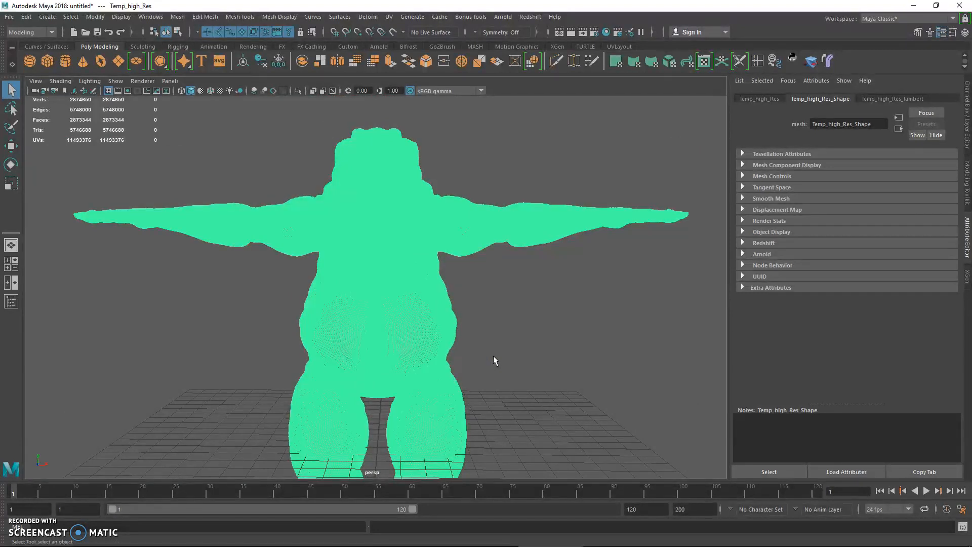
{"action": "left_click_drag", "start_coordinate": [494, 361], "coordinate": [477, 352], "text": "alt"}
{"action": "left_click_drag", "start_coordinate": [490, 291], "coordinate": [596, 364], "text": "alt"}
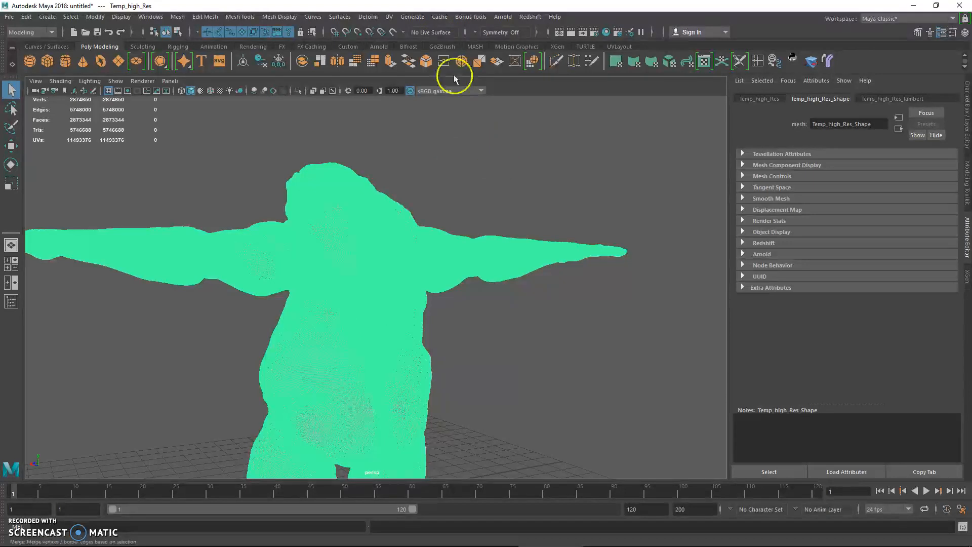
{"action": "left_click", "coordinate": [438, 20]}
{"action": "mouse_move", "coordinate": [456, 65]}
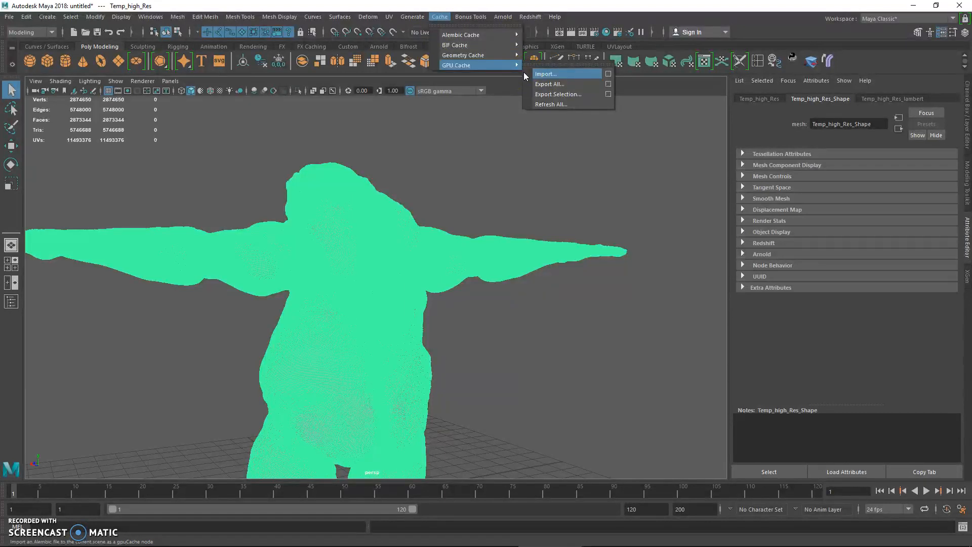
{"action": "left_click", "coordinate": [545, 74]}
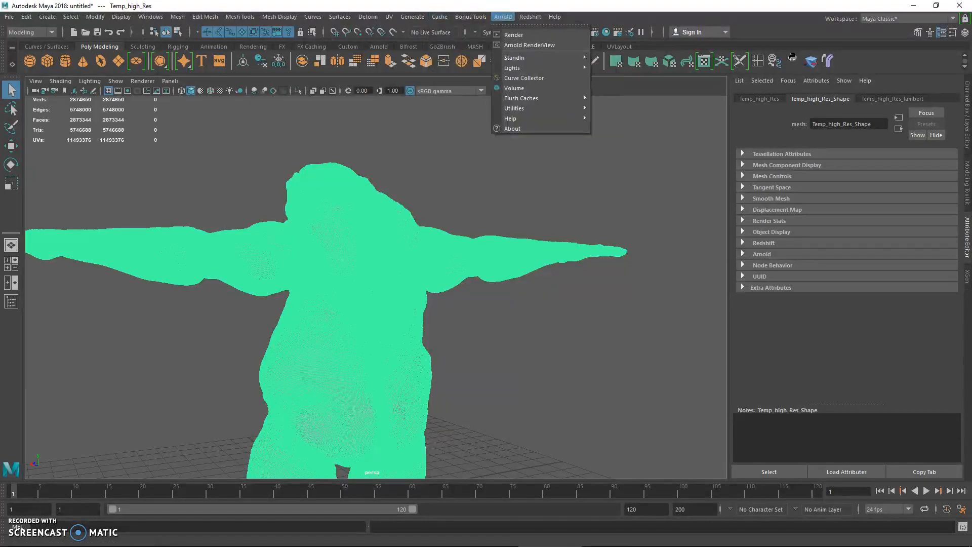
{"action": "left_click", "coordinate": [443, 18]}
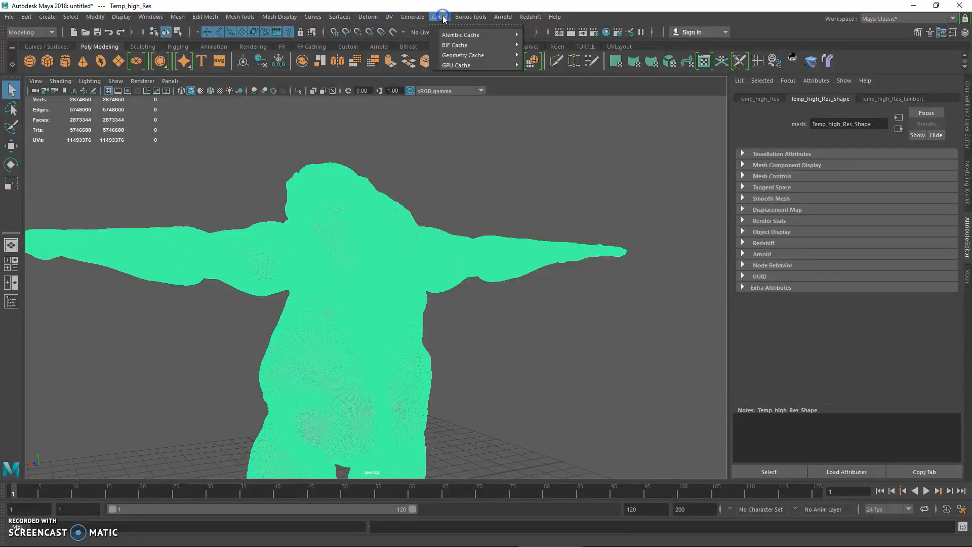
Search the Plug-in Manager for gpu and check the load settings of gpuCache.mll
{"action": "left_click", "coordinate": [151, 17]}
{"action": "mouse_move", "coordinate": [200, 113]}
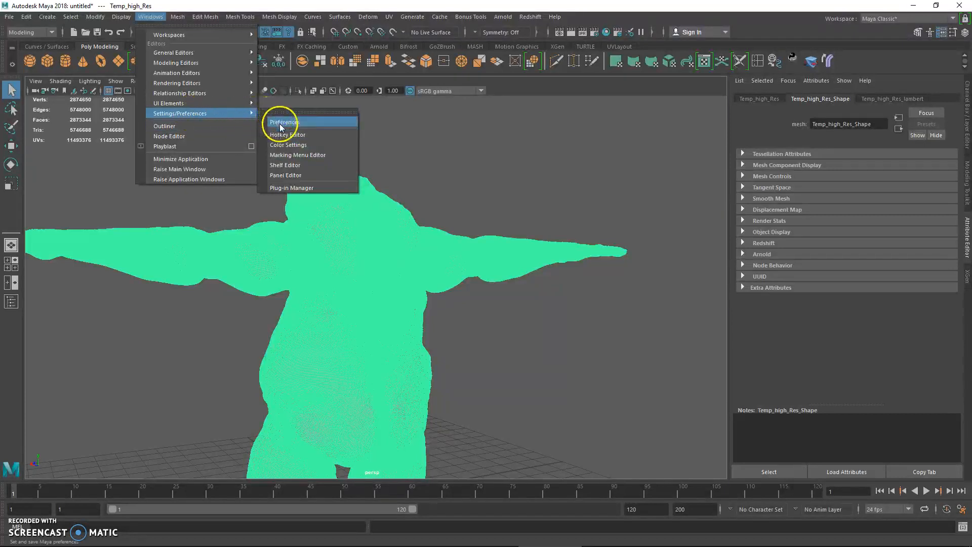
{"action": "left_click", "coordinate": [299, 187]}
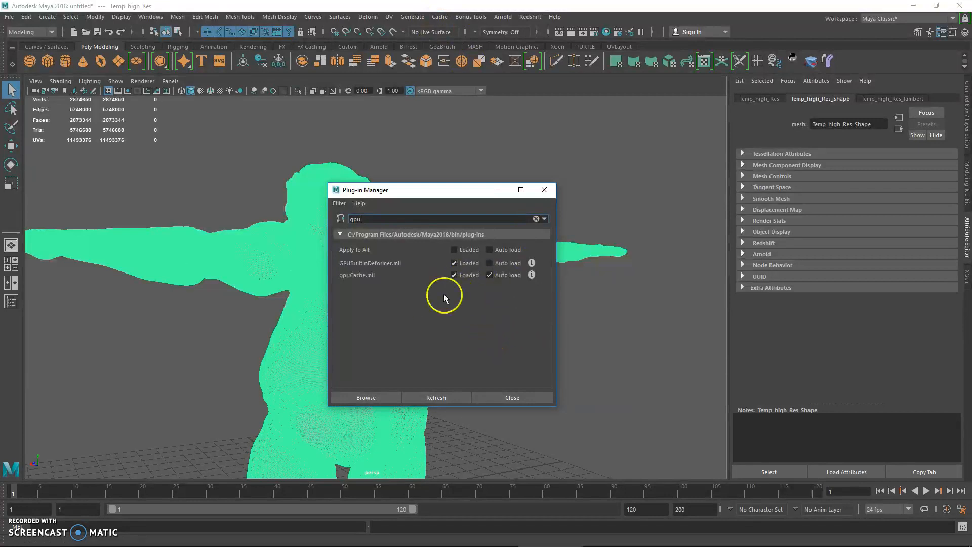
{"action": "left_click", "coordinate": [503, 398]}
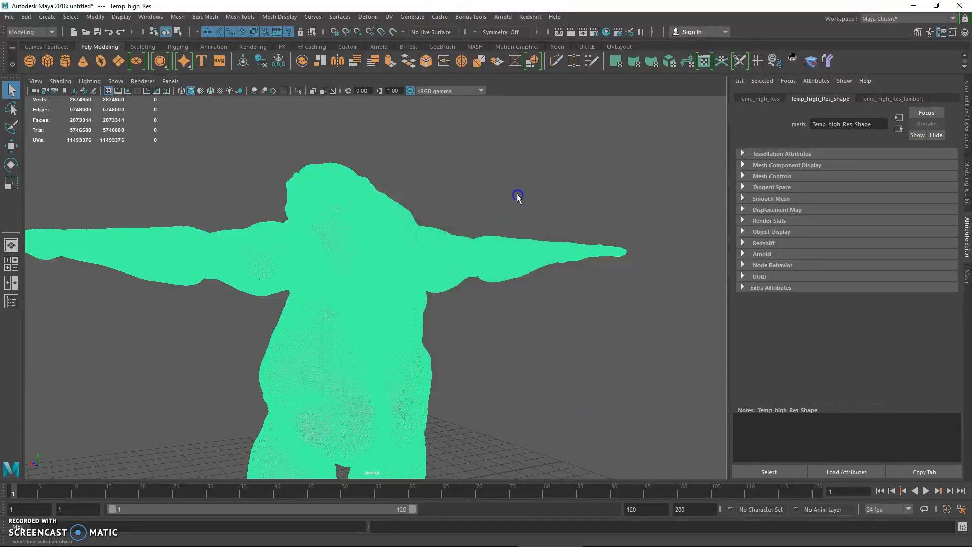
Export the selected high-resolution mesh as an Alembic GPU cache named frog on the D: drive
{"action": "left_click_drag", "start_coordinate": [488, 209], "coordinate": [534, 180], "text": "alt"}
{"action": "left_click_drag", "start_coordinate": [233, 166], "coordinate": [505, 319]}
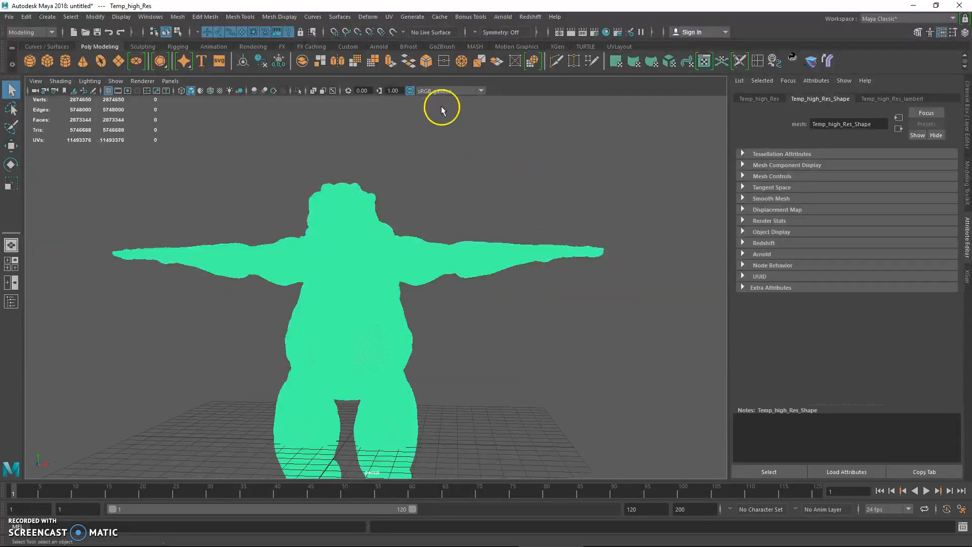
{"action": "left_click", "coordinate": [439, 17]}
{"action": "mouse_move", "coordinate": [455, 65]}
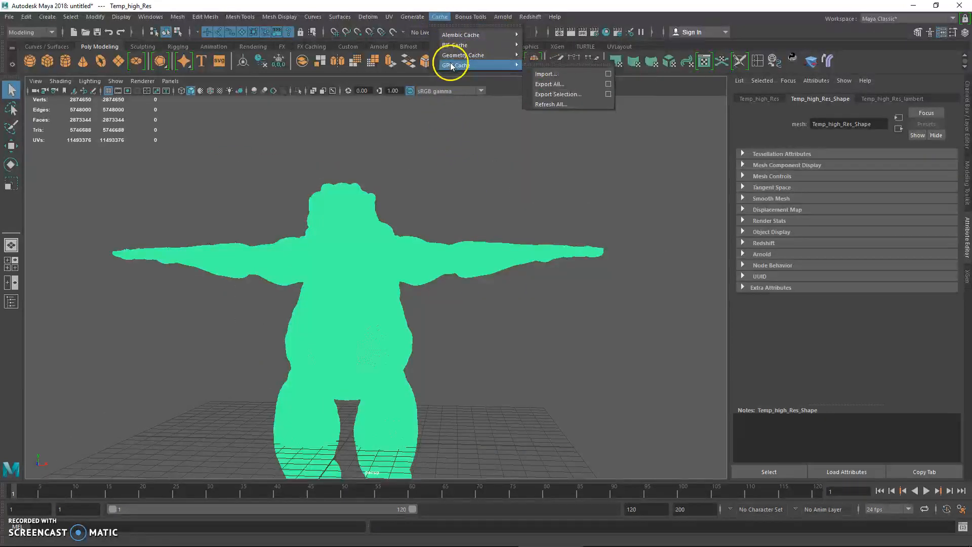
{"action": "left_click", "coordinate": [565, 95]}
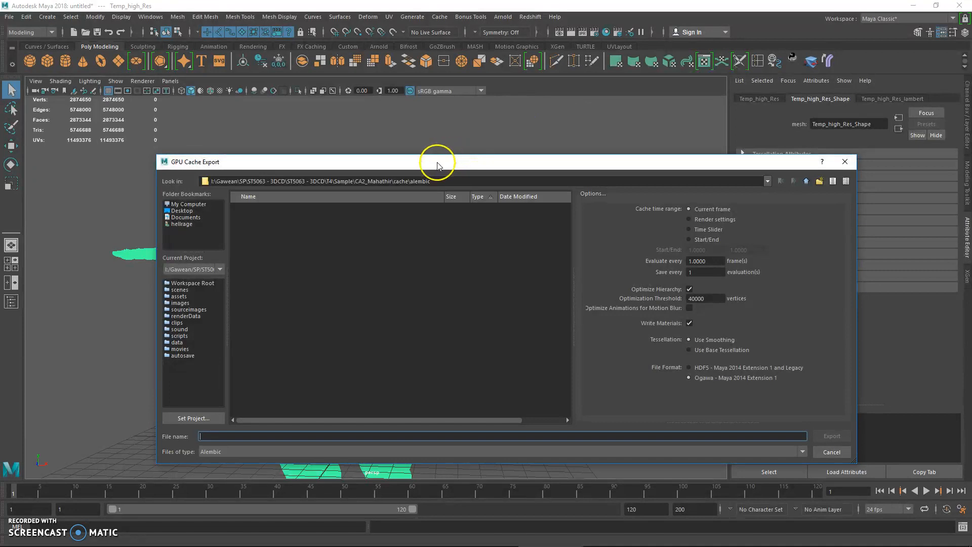
{"action": "left_click_drag", "start_coordinate": [438, 163], "coordinate": [486, 158]}
{"action": "left_click", "coordinate": [240, 199]}
{"action": "double_click", "coordinate": [305, 211]}
{"action": "left_click", "coordinate": [306, 433]}
{"action": "type", "text": "frog"}
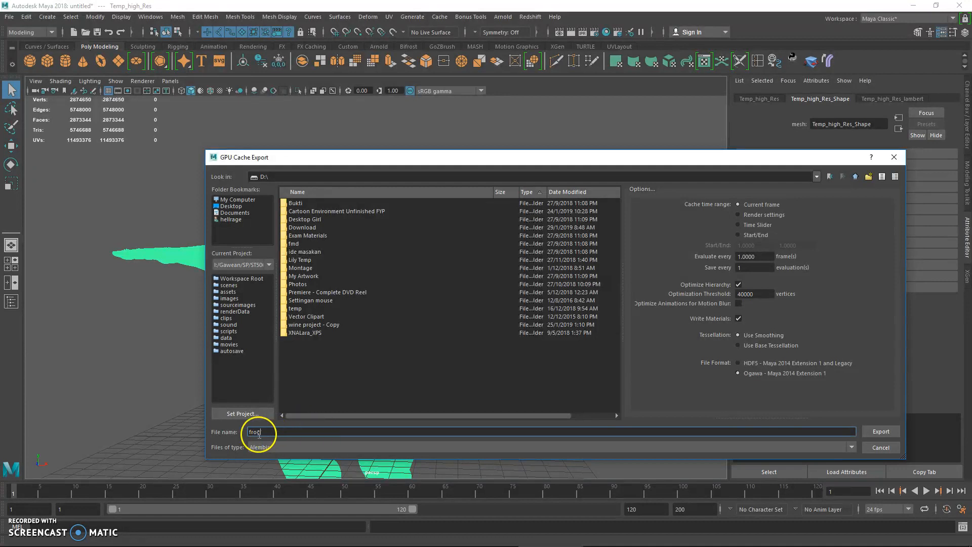
{"action": "left_click_drag", "start_coordinate": [264, 156], "coordinate": [198, 128]}
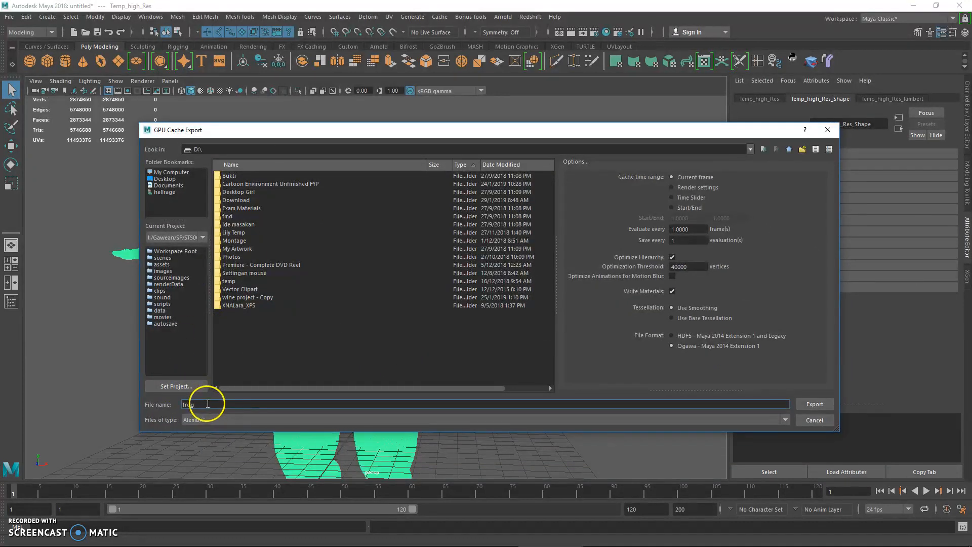
{"action": "left_click", "coordinate": [814, 403]}
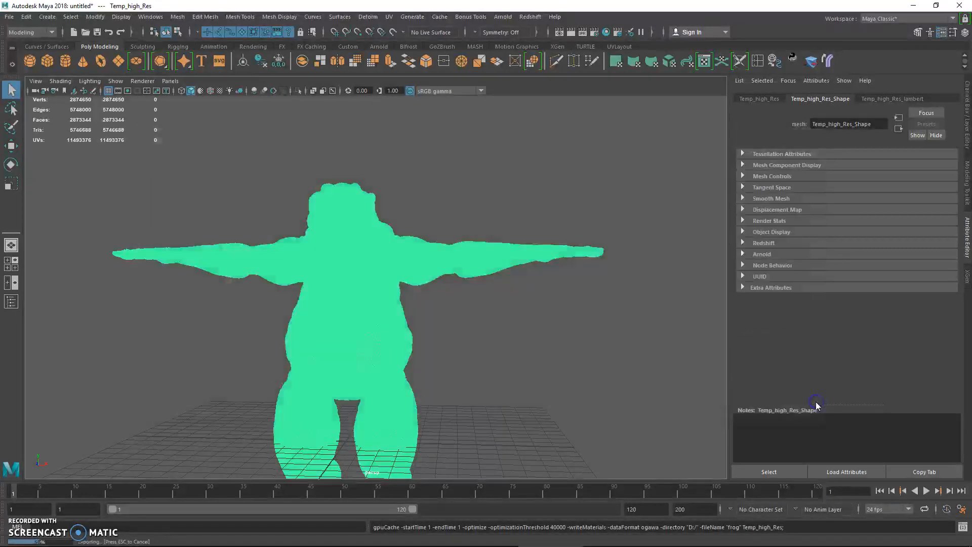
Deselect the mesh and examine the shaded high-resolution creature from several angles
{"action": "left_click", "coordinate": [405, 306]}
{"action": "left_click_drag", "start_coordinate": [386, 292], "coordinate": [466, 324], "text": "alt"}
{"action": "right_click_drag", "start_coordinate": [466, 324], "coordinate": [447, 287], "text": "alt"}
{"action": "left_click_drag", "start_coordinate": [532, 298], "coordinate": [496, 298], "text": "alt"}
{"action": "right_click_drag", "start_coordinate": [496, 298], "coordinate": [411, 286], "text": "alt"}
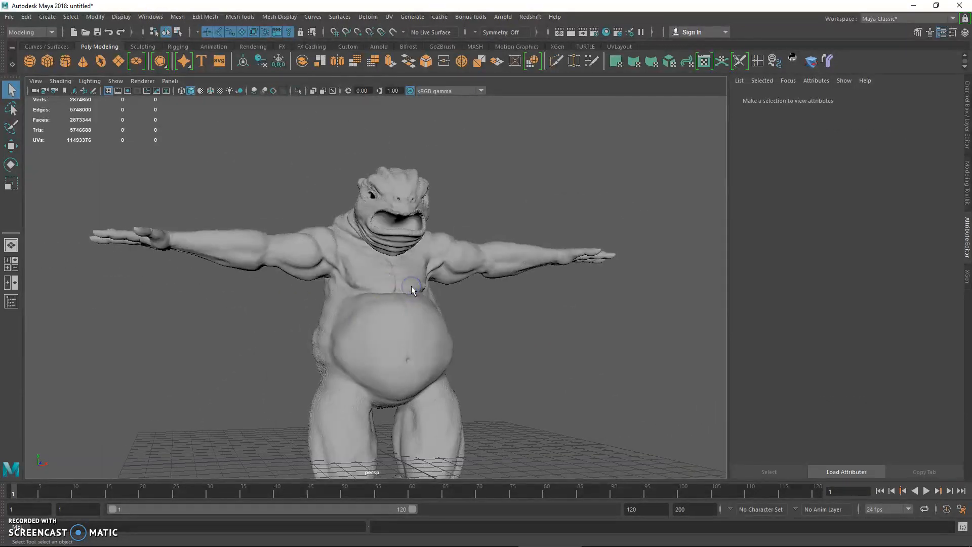
{"action": "left_click_drag", "start_coordinate": [381, 295], "coordinate": [372, 299], "text": "alt"}
{"action": "right_click_drag", "start_coordinate": [372, 298], "coordinate": [323, 267], "text": "alt"}
{"action": "left_click_drag", "start_coordinate": [322, 267], "coordinate": [304, 278], "text": "alt"}
{"action": "right_click_drag", "start_coordinate": [294, 281], "coordinate": [332, 286], "text": "alt"}
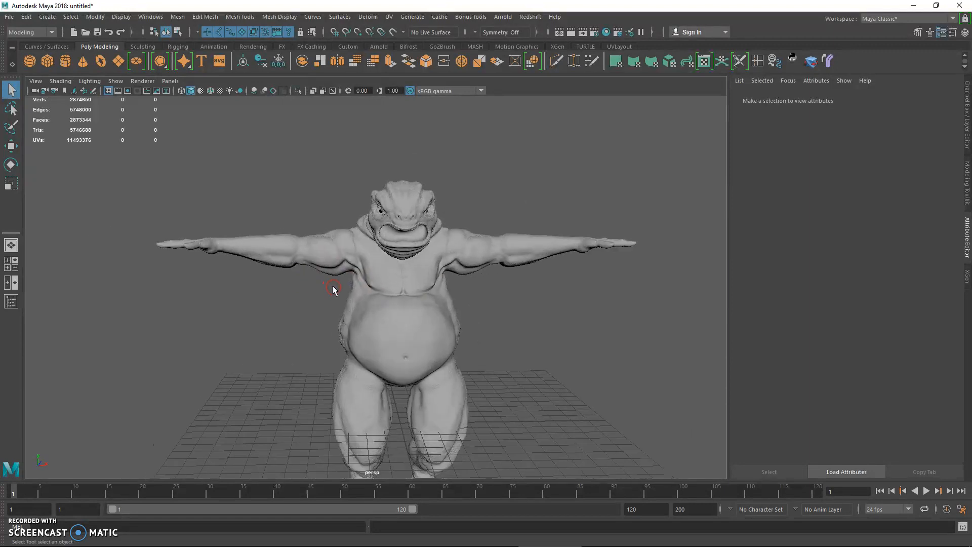
Start a new empty scene without saving the current one
{"action": "key", "text": "ctrl+n"}
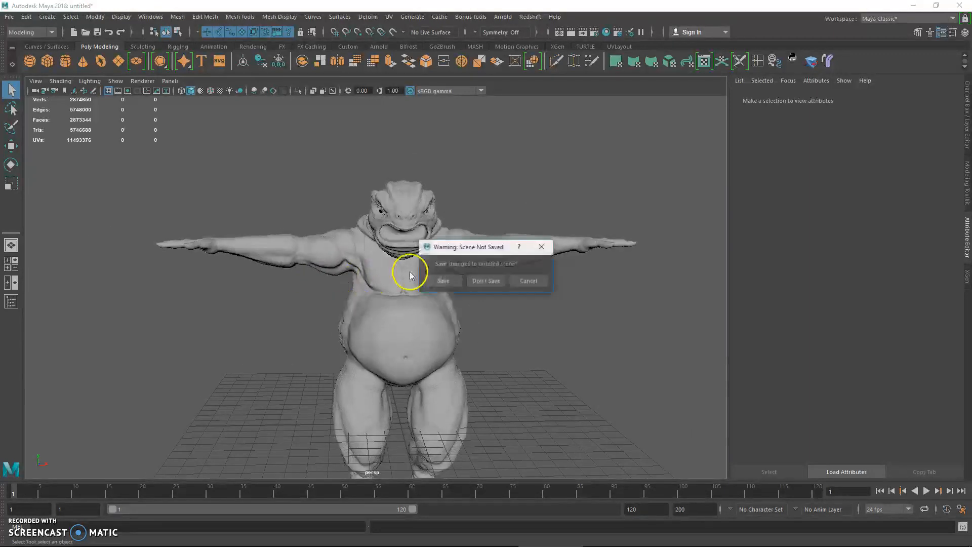
{"action": "left_click", "coordinate": [483, 281]}
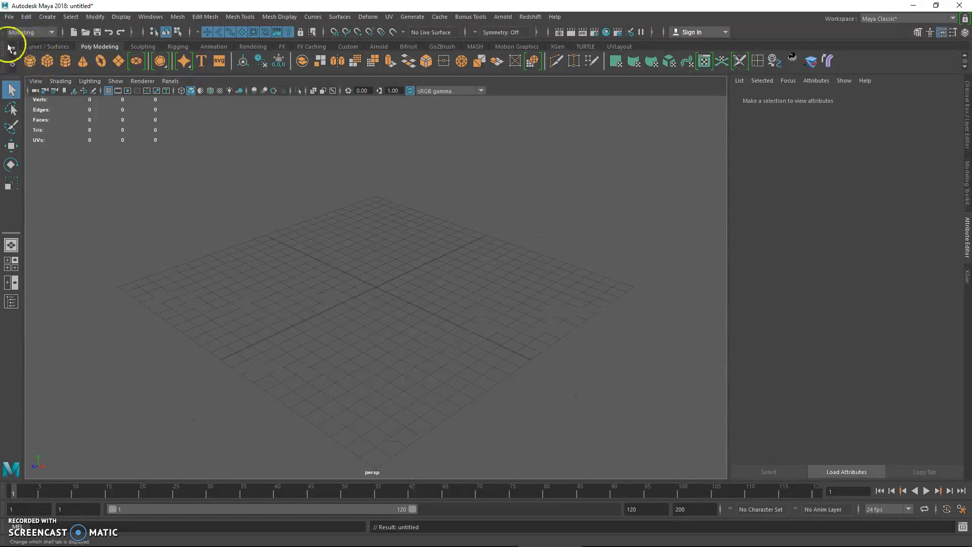
{"action": "left_click", "coordinate": [9, 20]}
Import the GPU cache file frog.abc from the D: drive into the scene
{"action": "left_click", "coordinate": [439, 18]}
{"action": "left_click", "coordinate": [439, 18]}
{"action": "mouse_move", "coordinate": [453, 65]}
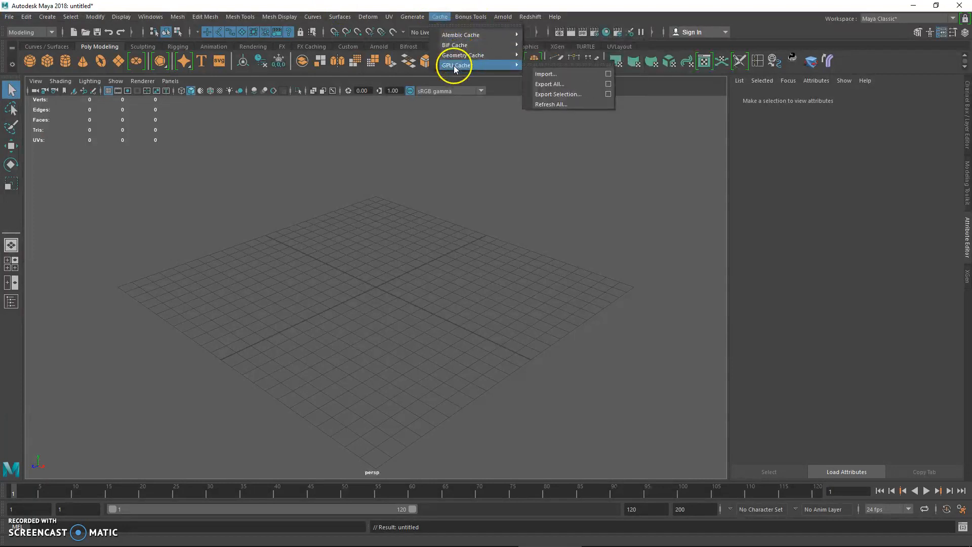
{"action": "left_click", "coordinate": [545, 75]}
{"action": "left_click", "coordinate": [178, 172]}
{"action": "left_click", "coordinate": [239, 183]}
{"action": "double_click", "coordinate": [239, 185]}
{"action": "left_click", "coordinate": [236, 176]}
{"action": "left_click", "coordinate": [239, 176]}
{"action": "left_click", "coordinate": [805, 403]}
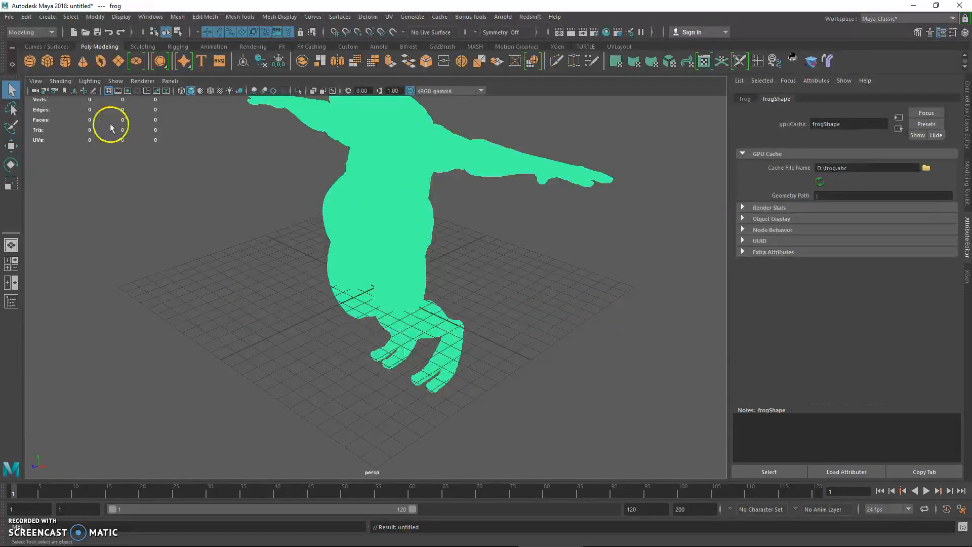
Deselect the imported GPU cache and examine its polygon count read-out and its surface detail up close
{"action": "left_click", "coordinate": [177, 148]}
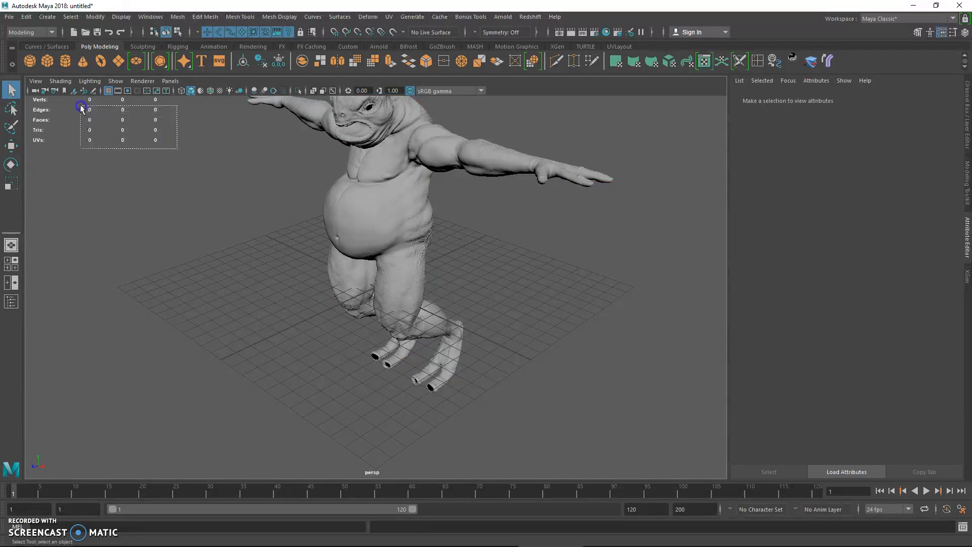
{"action": "left_click_drag", "start_coordinate": [183, 152], "coordinate": [81, 94]}
{"action": "left_click_drag", "start_coordinate": [299, 202], "coordinate": [345, 269], "text": "alt"}
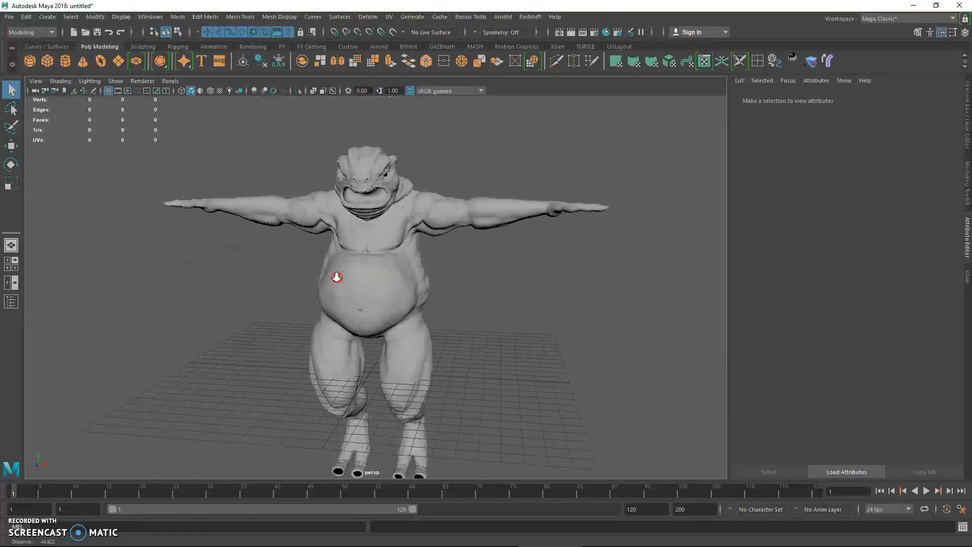
{"action": "right_click_drag", "start_coordinate": [345, 269], "coordinate": [375, 293], "text": "alt"}
{"action": "left_click_drag", "start_coordinate": [376, 293], "coordinate": [516, 295], "text": "alt"}
{"action": "right_click_drag", "start_coordinate": [517, 295], "coordinate": [404, 256], "text": "alt"}
{"action": "left_click_drag", "start_coordinate": [403, 256], "coordinate": [326, 256], "text": "alt"}
{"action": "right_click_drag", "start_coordinate": [325, 255], "coordinate": [445, 354], "text": "alt"}
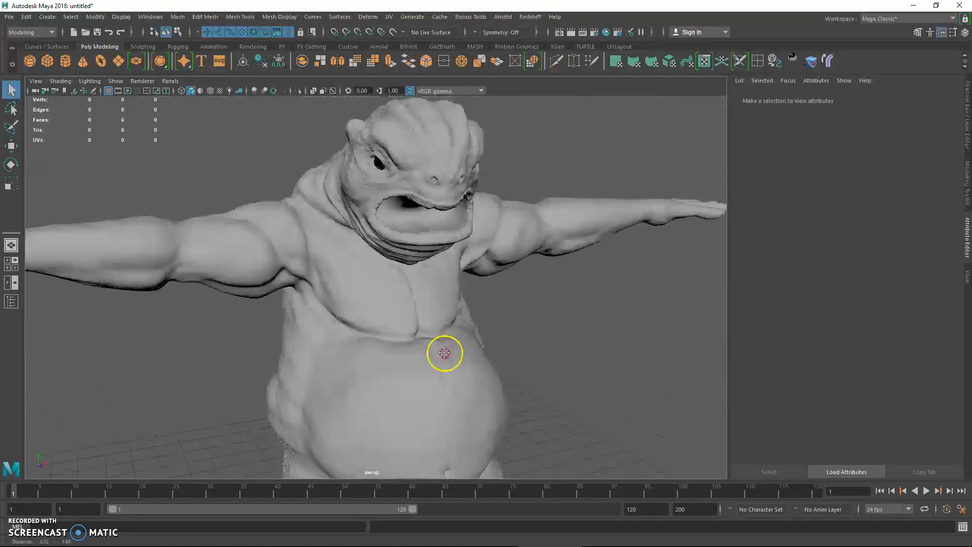
Show the Modeling Toolkit and make the imported frog GPU cache a live surface
{"action": "left_click_drag", "start_coordinate": [428, 312], "coordinate": [387, 326], "text": "alt"}
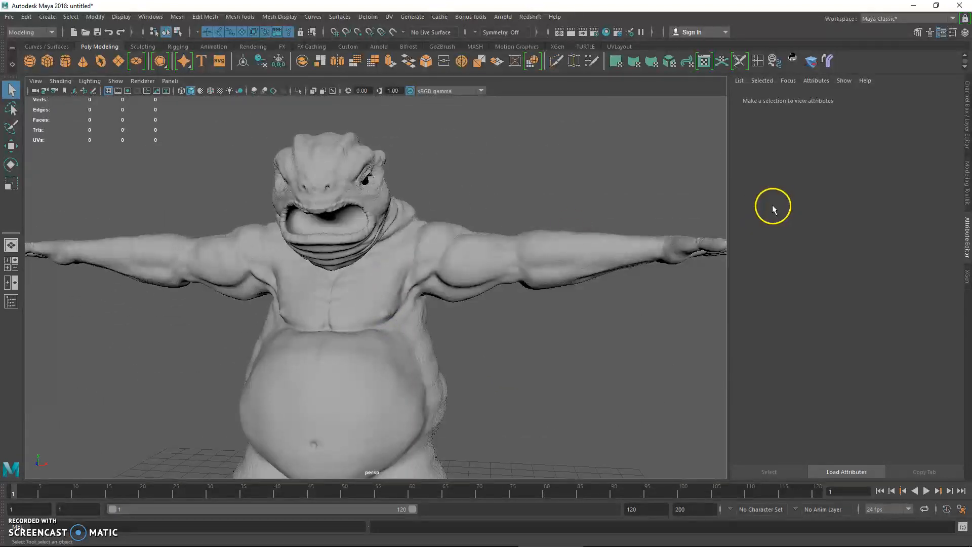
{"action": "left_click_drag", "start_coordinate": [512, 200], "coordinate": [540, 229], "text": "alt"}
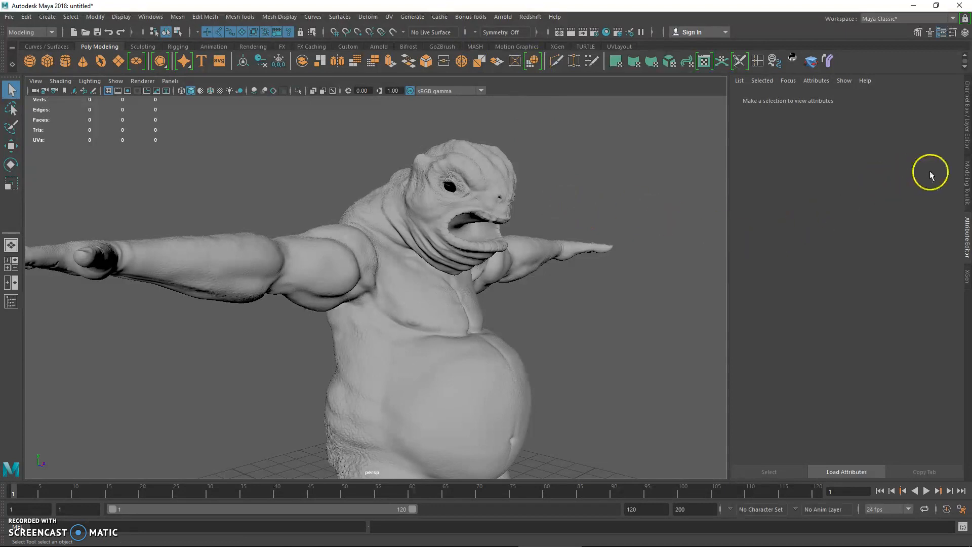
{"action": "left_click", "coordinate": [967, 175]}
{"action": "left_click_drag", "start_coordinate": [658, 191], "coordinate": [528, 220], "text": "alt"}
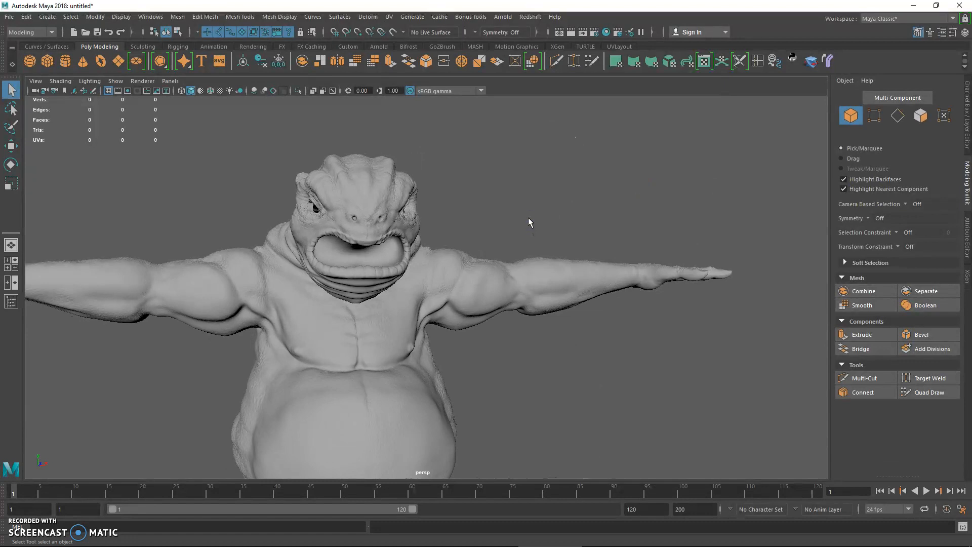
{"action": "middle_click_drag", "start_coordinate": [461, 209], "coordinate": [480, 222], "text": "alt"}
{"action": "right_click_drag", "start_coordinate": [479, 221], "coordinate": [510, 206], "text": "alt"}
{"action": "middle_click_drag", "start_coordinate": [510, 207], "coordinate": [539, 226], "text": "alt"}
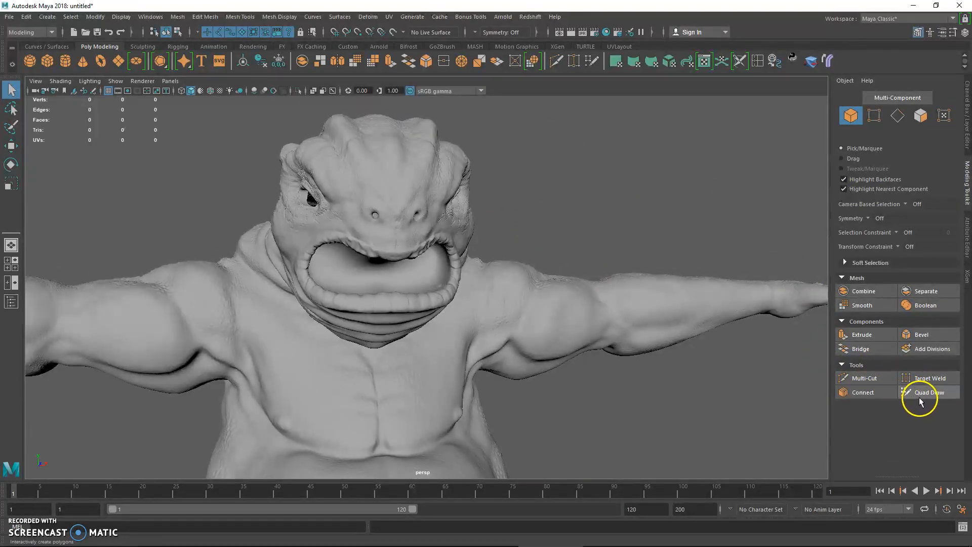
{"action": "left_click_drag", "start_coordinate": [405, 120], "coordinate": [537, 236]}
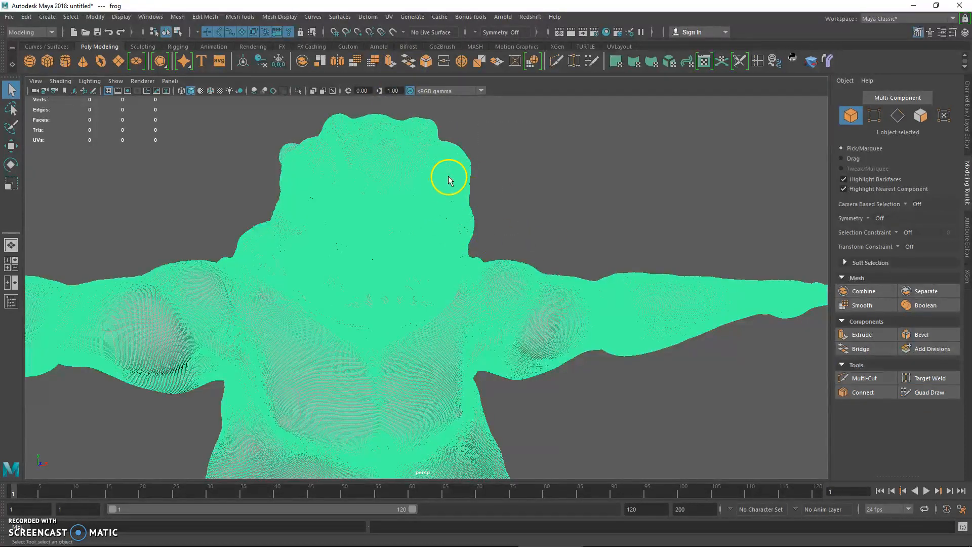
{"action": "left_click", "coordinate": [393, 33]}
Examine the live creature's head up close, including the eye, mouth and skin detail from several angles
{"action": "left_click_drag", "start_coordinate": [505, 193], "coordinate": [620, 178], "text": "alt"}
{"action": "right_click_drag", "start_coordinate": [510, 243], "coordinate": [614, 295], "text": "alt"}
{"action": "middle_click_drag", "start_coordinate": [614, 296], "coordinate": [564, 339], "text": "alt"}
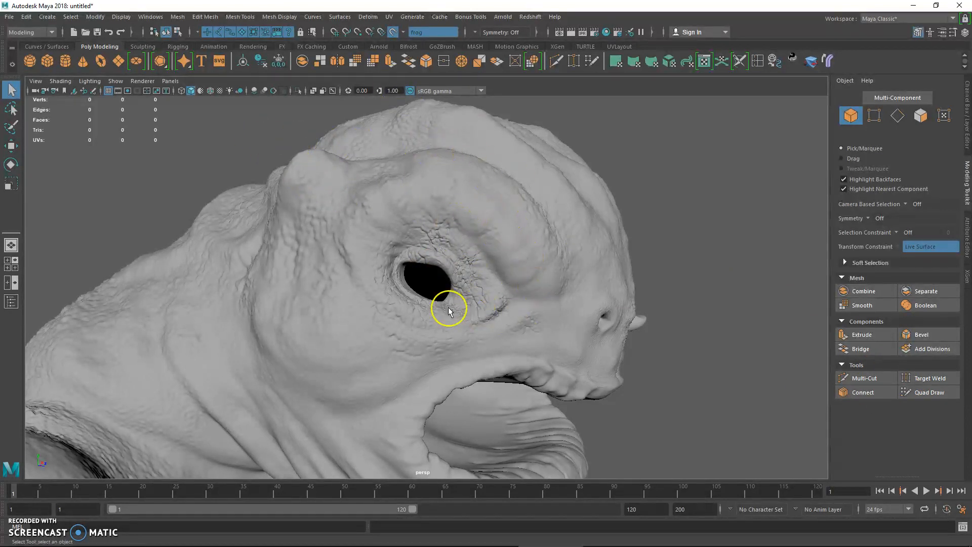
{"action": "right_click_drag", "start_coordinate": [497, 315], "coordinate": [545, 277], "text": "alt"}
{"action": "left_click_drag", "start_coordinate": [544, 278], "coordinate": [504, 238], "text": "alt"}
{"action": "right_click_drag", "start_coordinate": [505, 238], "coordinate": [528, 286], "text": "alt"}
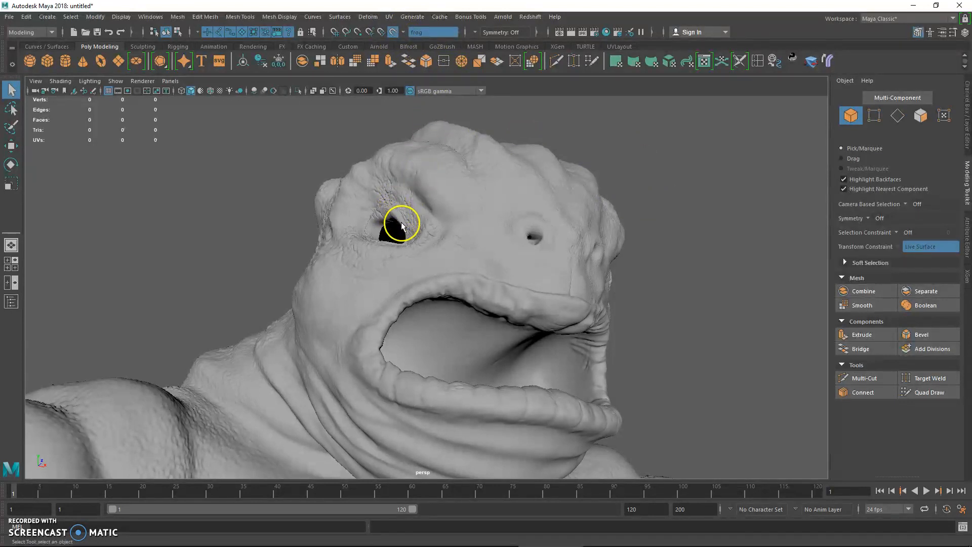
{"action": "mouse_move", "coordinate": [393, 321]}
{"action": "left_mouse_down", "text": "alt"}
{"action": "mouse_move", "coordinate": [354, 289]}
{"action": "mouse_move", "coordinate": [404, 251]}
{"action": "left_mouse_up", "text": "alt"}
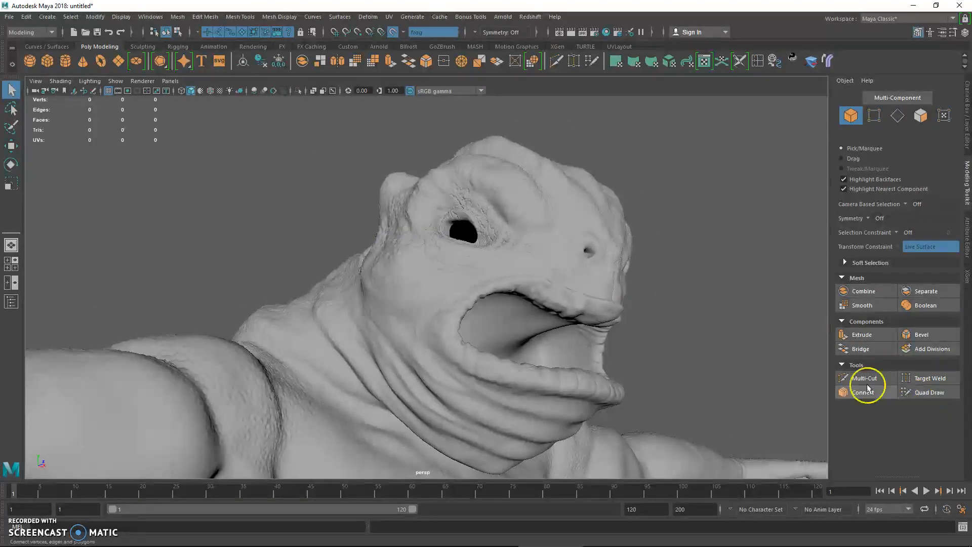
Activate Quad Draw and fill the first two quads along the front rim of the creature's eye opening
{"action": "left_click_drag", "start_coordinate": [760, 352], "coordinate": [679, 330], "text": "alt"}
{"action": "right_click_drag", "start_coordinate": [679, 330], "coordinate": [636, 362], "text": "alt"}
{"action": "left_click_drag", "start_coordinate": [636, 363], "coordinate": [848, 380], "text": "alt"}
{"action": "left_click", "coordinate": [915, 393]}
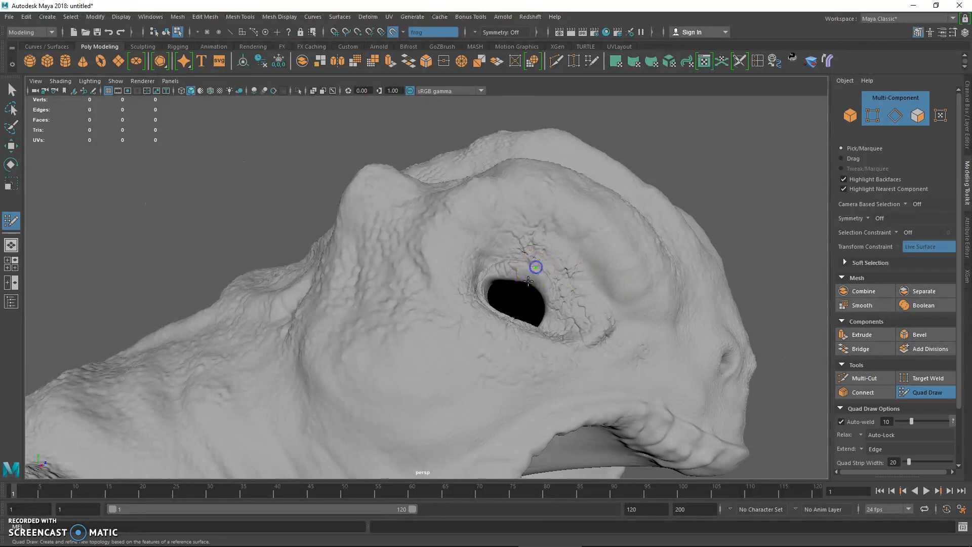
{"action": "left_click", "coordinate": [542, 307], "text": "shift"}
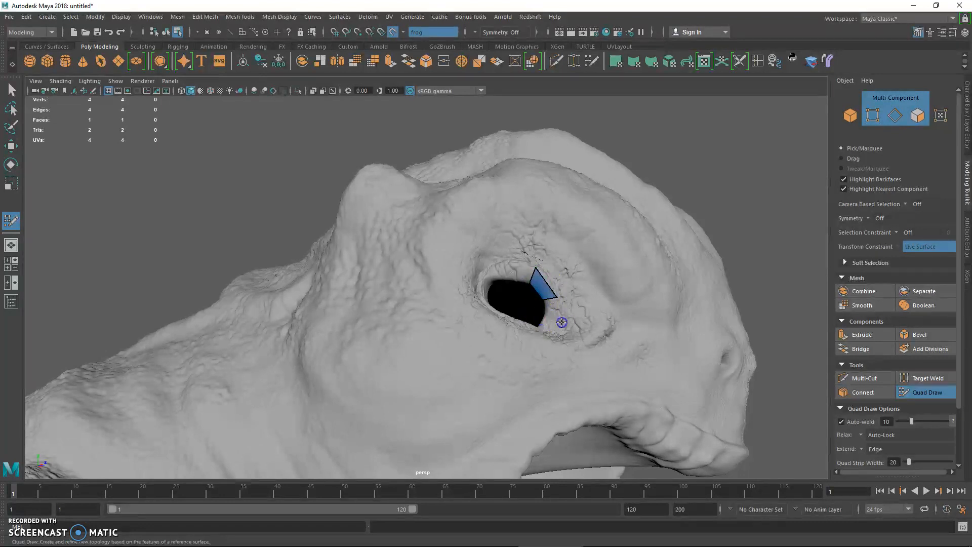
{"action": "left_click", "coordinate": [547, 342], "text": "shift"}
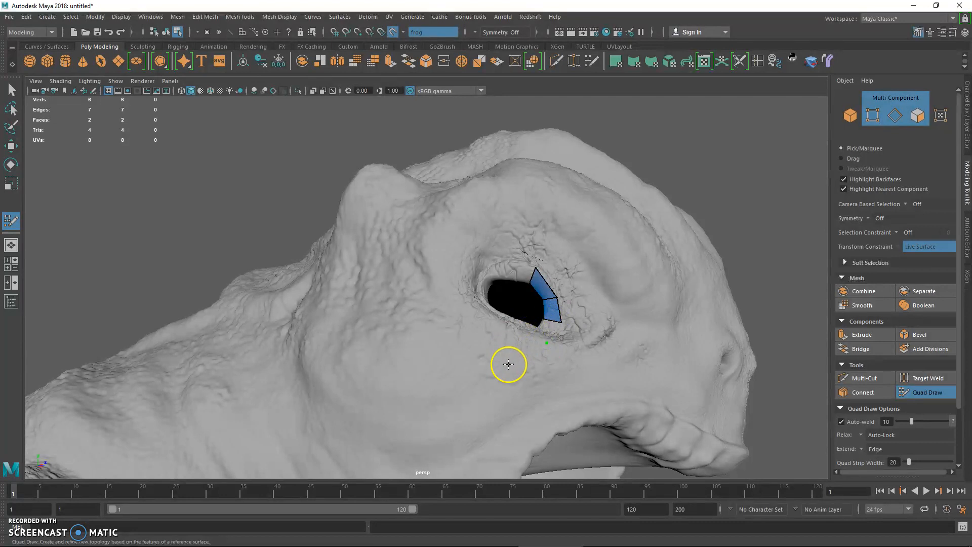
Continue the quad ring with four more quads along the lower eyelid towards the eye's rear corner
{"action": "left_click_drag", "start_coordinate": [506, 358], "coordinate": [477, 350], "text": "alt"}
{"action": "middle_click_drag", "start_coordinate": [478, 350], "coordinate": [482, 252], "text": "alt"}
{"action": "left_click_drag", "start_coordinate": [482, 252], "coordinate": [487, 212], "text": "alt"}
{"action": "middle_click_drag", "start_coordinate": [487, 213], "coordinate": [493, 181], "text": "alt"}
{"action": "right_click_drag", "start_coordinate": [493, 180], "coordinate": [508, 272], "text": "alt"}
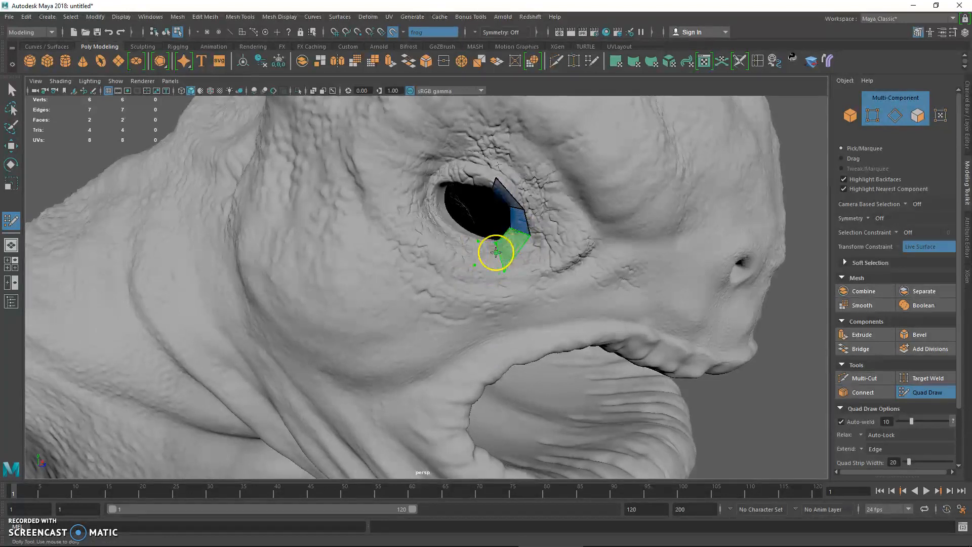
{"action": "left_click", "coordinate": [493, 253], "text": "shift"}
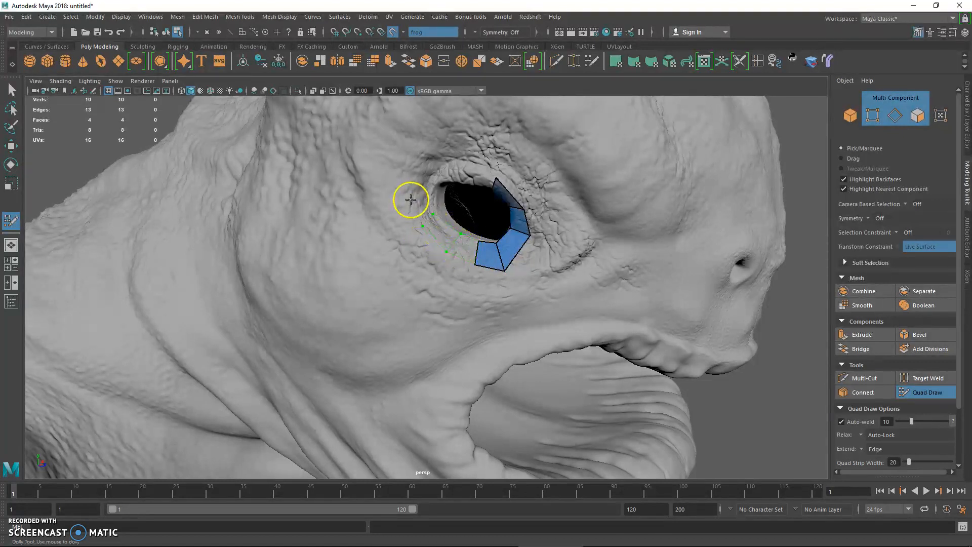
{"action": "left_click", "coordinate": [439, 222], "text": "shift"}
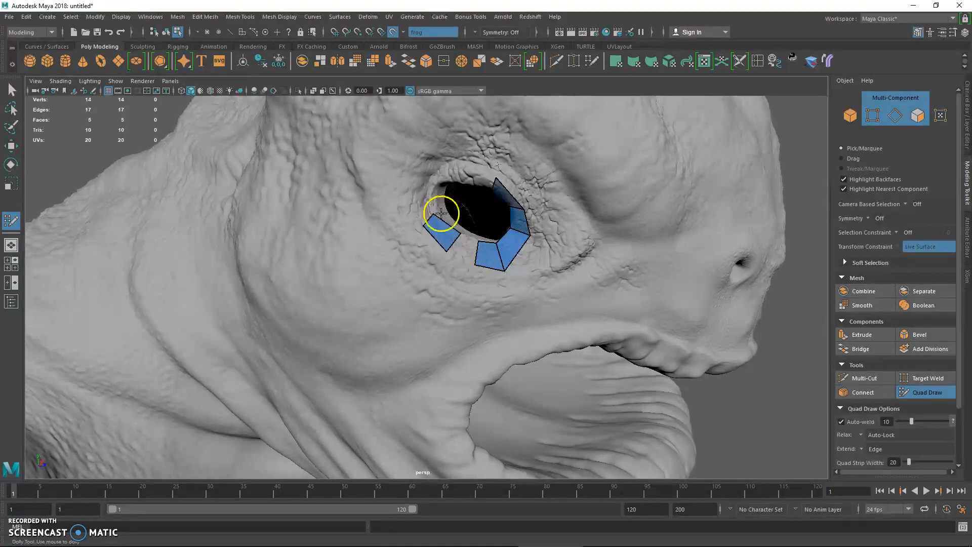
{"action": "left_click", "coordinate": [464, 248], "text": "shift"}
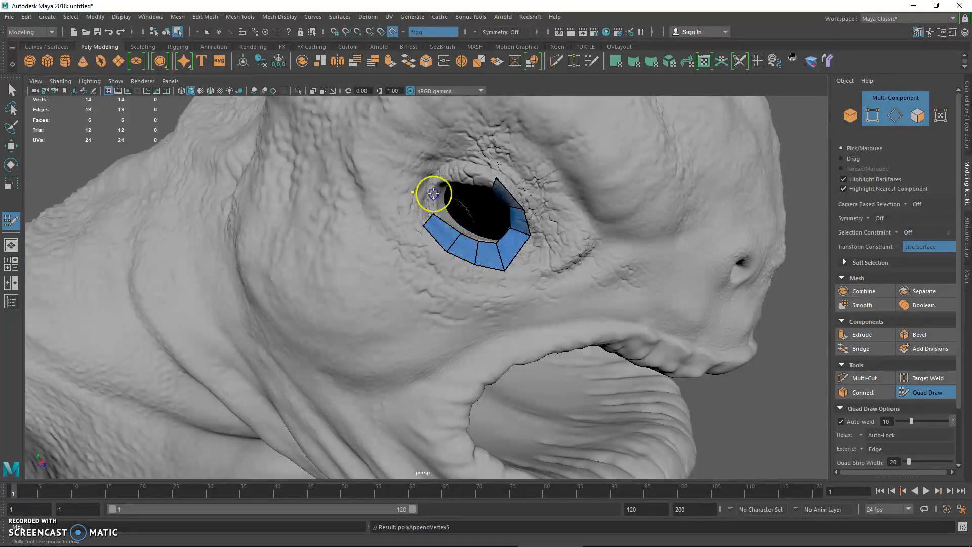
Add two quads around the rear corner of the eye, up to the start of the upper eyelid
{"action": "left_click", "coordinate": [423, 166]}
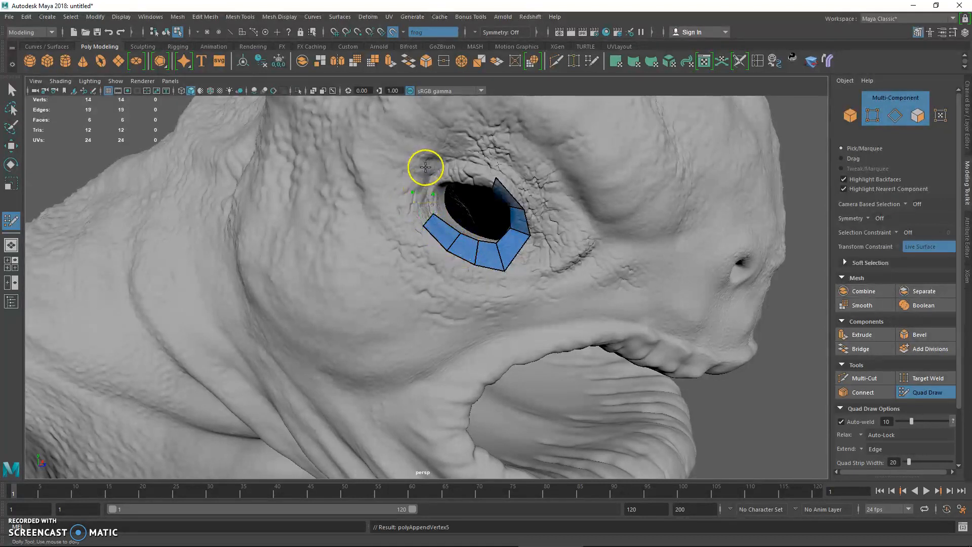
{"action": "left_click", "coordinate": [443, 181], "text": "shift"}
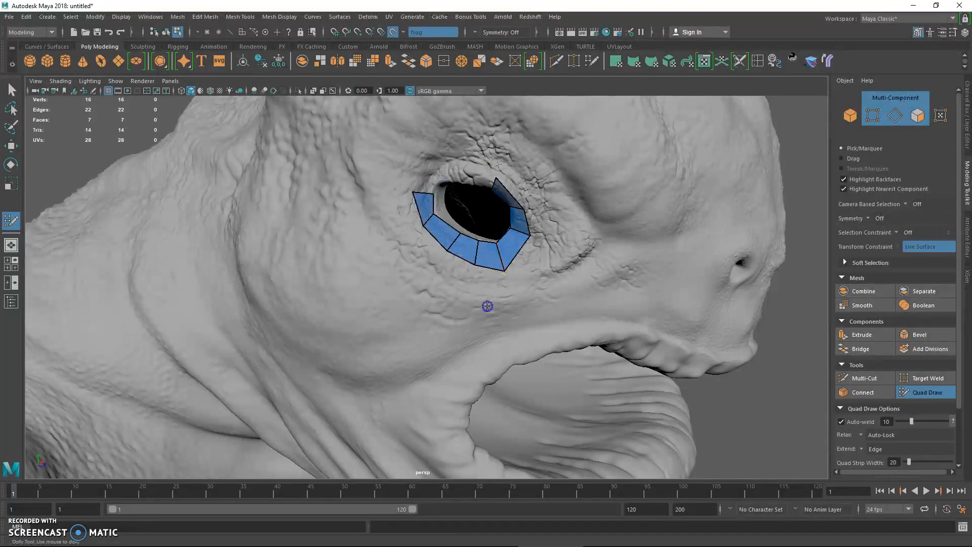
{"action": "left_click_drag", "start_coordinate": [503, 217], "coordinate": [481, 289], "text": "alt"}
{"action": "middle_click_drag", "start_coordinate": [481, 289], "coordinate": [483, 263], "text": "alt"}
{"action": "right_click_drag", "start_coordinate": [484, 263], "coordinate": [493, 274], "text": "alt"}
{"action": "middle_click_drag", "start_coordinate": [492, 274], "coordinate": [481, 287], "text": "alt"}
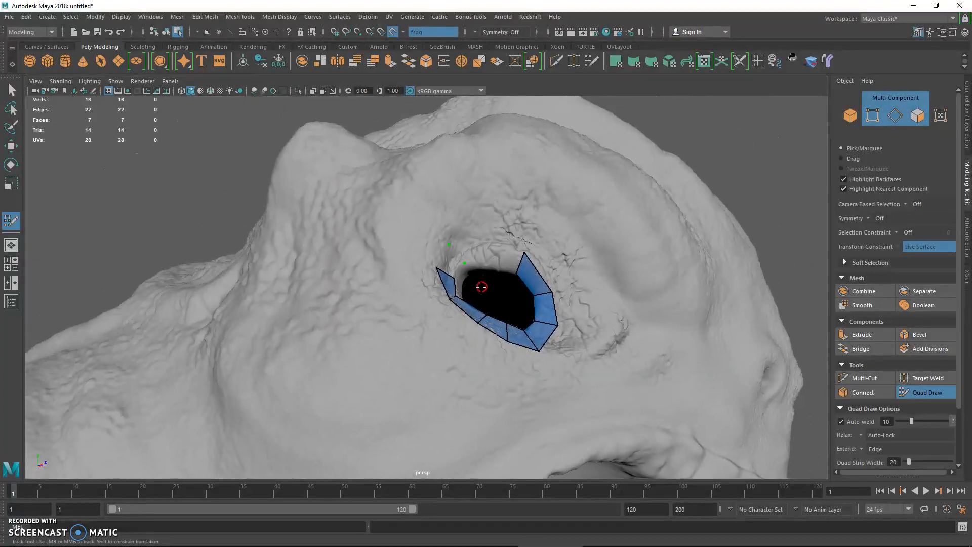
{"action": "right_click_drag", "start_coordinate": [481, 287], "coordinate": [464, 260], "text": "alt"}
{"action": "left_click", "coordinate": [489, 241], "text": "shift"}
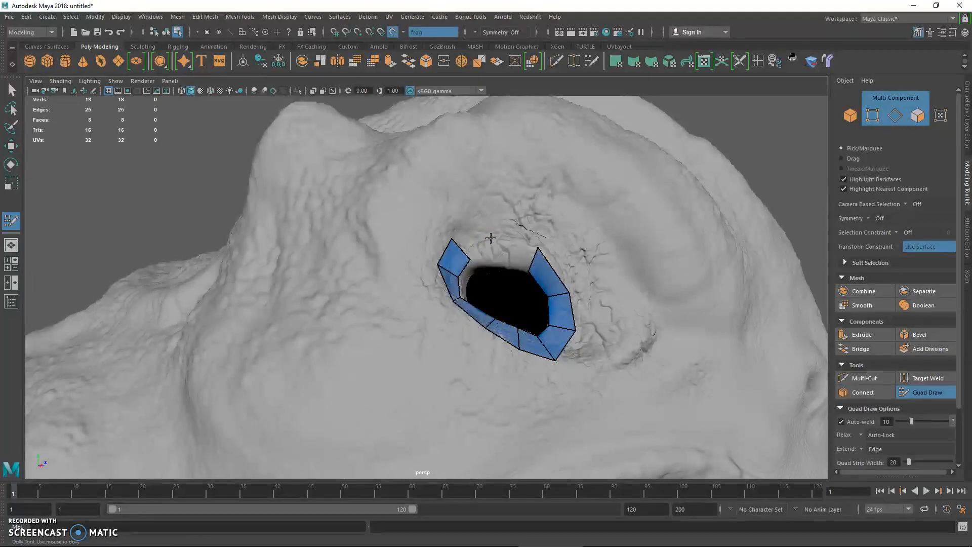
Close the eye ring with two quads on the upper eyelid and nudge their shared outer vertex outward
{"action": "left_click", "coordinate": [480, 250], "text": "shift"}
{"action": "left_click", "coordinate": [509, 254], "text": "shift"}
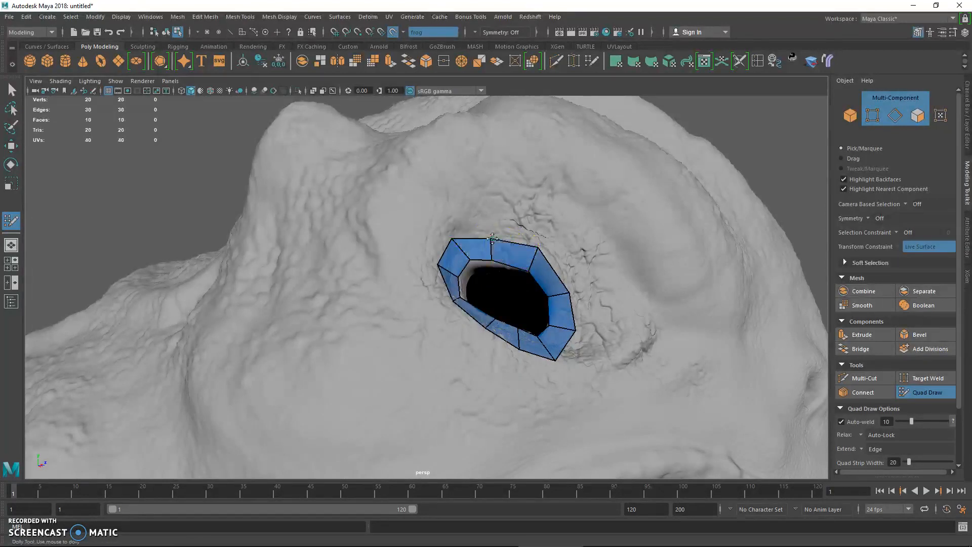
{"action": "left_click_drag", "start_coordinate": [498, 232], "coordinate": [500, 232]}
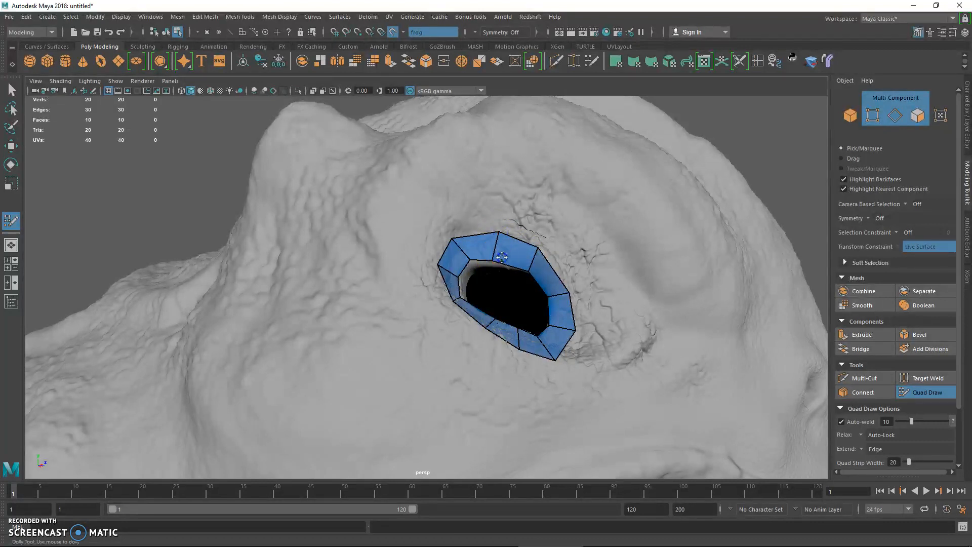
Build a second row of four quads outside the eye ring, along its upper and front edges
{"action": "right_click_drag", "start_coordinate": [470, 272], "coordinate": [466, 243], "text": "alt"}
{"action": "mouse_move", "coordinate": [466, 243]}
{"action": "left_mouse_down", "text": "alt"}
{"action": "mouse_move", "coordinate": [493, 161]}
{"action": "mouse_move", "coordinate": [484, 238]}
{"action": "left_mouse_up", "text": "alt"}
{"action": "right_click_drag", "start_coordinate": [484, 239], "coordinate": [350, 305], "text": "alt"}
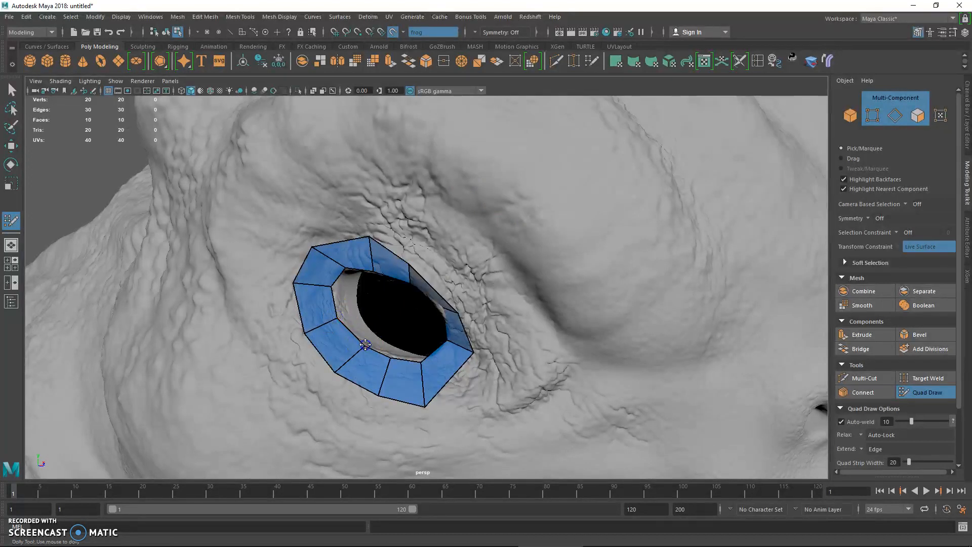
{"action": "left_click_drag", "start_coordinate": [365, 344], "coordinate": [460, 257], "text": "alt"}
{"action": "middle_click_drag", "start_coordinate": [582, 185], "coordinate": [481, 251], "text": "alt"}
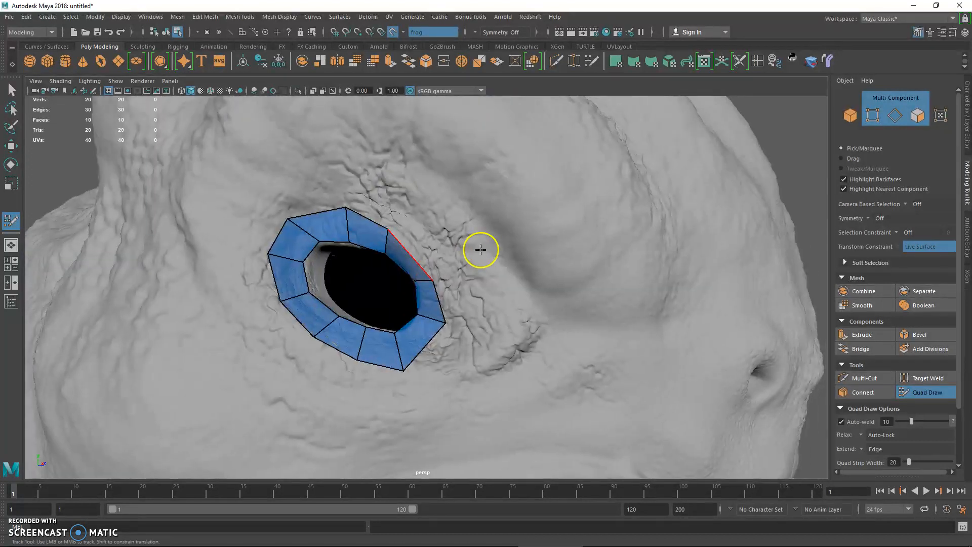
{"action": "left_click", "coordinate": [350, 181]}
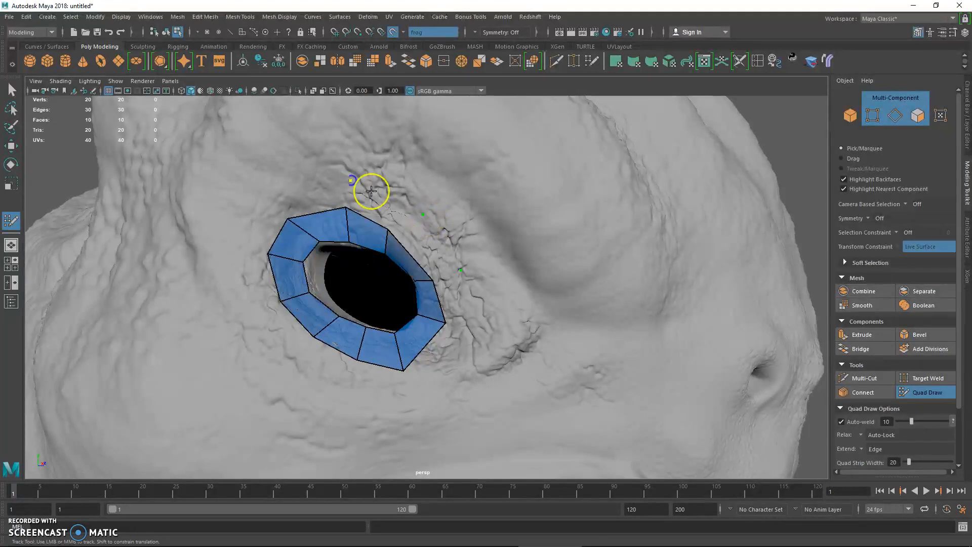
{"action": "left_click", "coordinate": [388, 202], "text": "shift"}
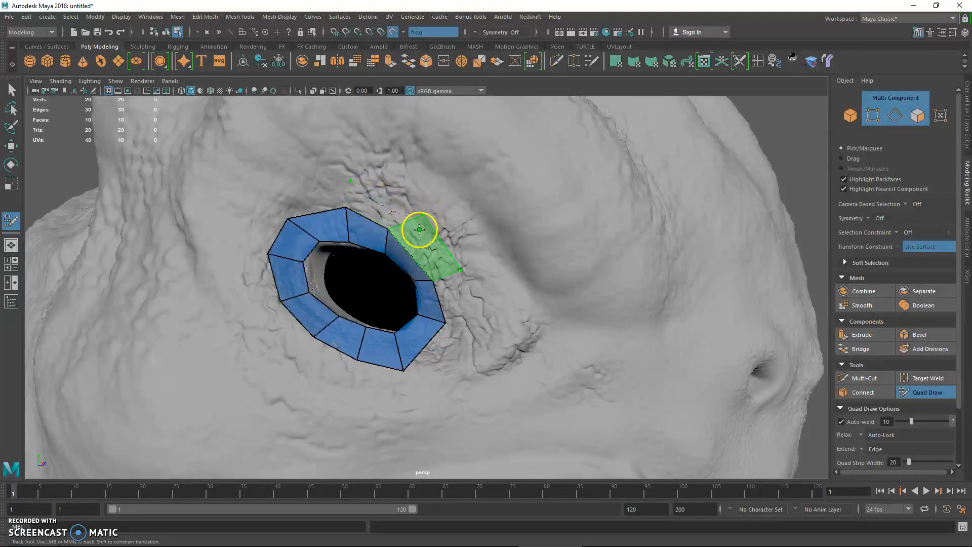
{"action": "left_click", "coordinate": [462, 306], "text": "shift"}
{"action": "left_click", "coordinate": [473, 314]}
{"action": "left_click", "coordinate": [453, 299], "text": "shift"}
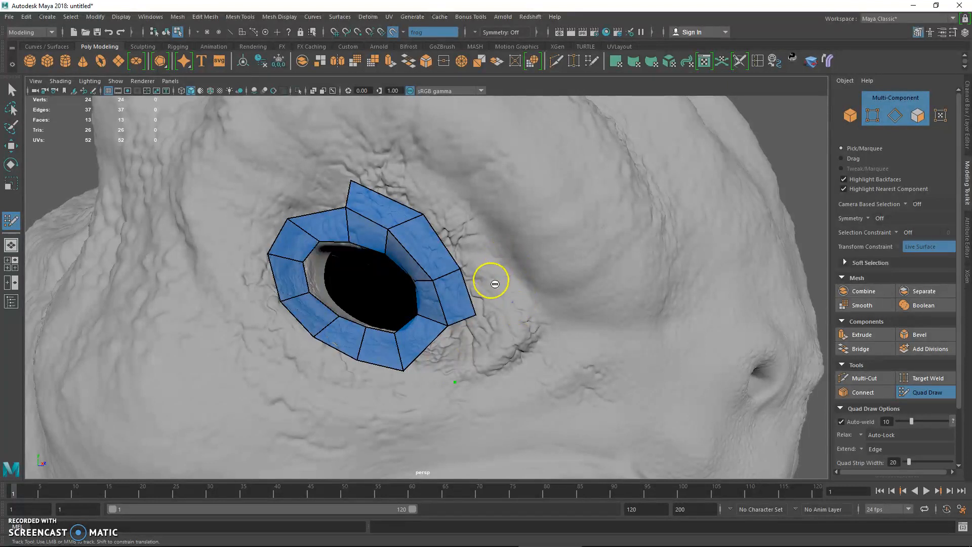
Start a third row with two quads in the crease between the eye's front corner and the brow
{"action": "left_click", "coordinate": [516, 309]}
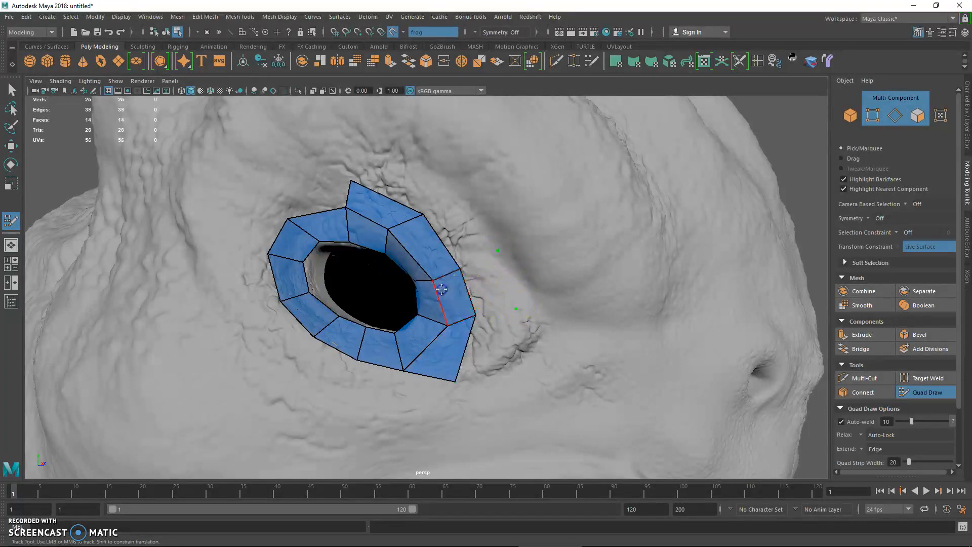
{"action": "left_click_drag", "start_coordinate": [479, 286], "coordinate": [271, 229], "text": "alt"}
{"action": "scroll", "coordinate": [378, 267], "scroll_direction": "up", "scroll_amount": 3}
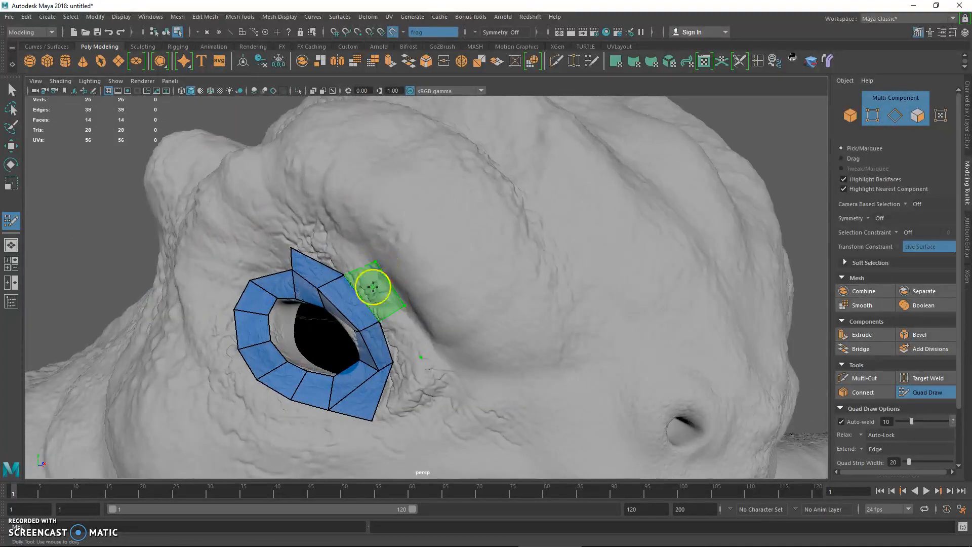
{"action": "left_click", "coordinate": [387, 302], "text": "shift"}
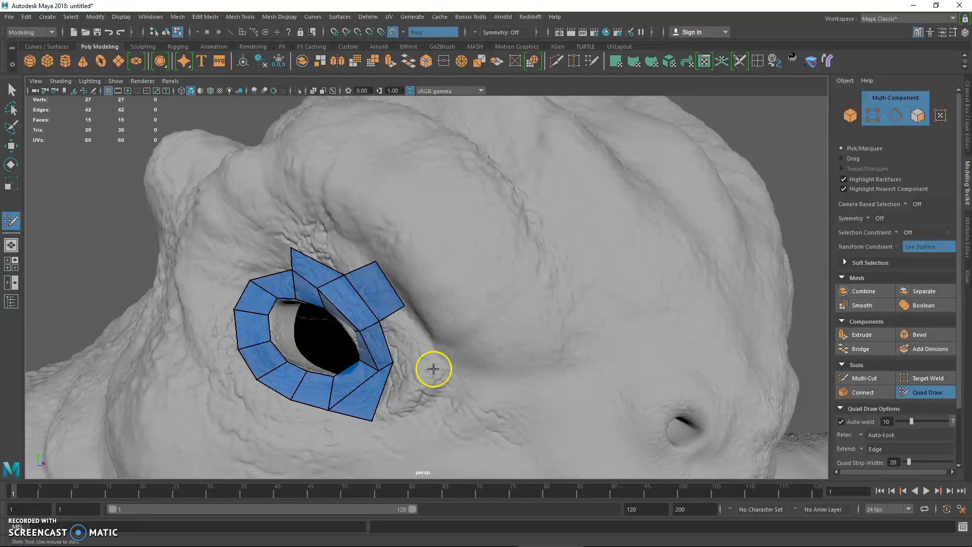
{"action": "left_click", "coordinate": [425, 331], "text": "shift"}
{"action": "scroll", "coordinate": [426, 312], "scroll_direction": "up", "scroll_amount": 3}
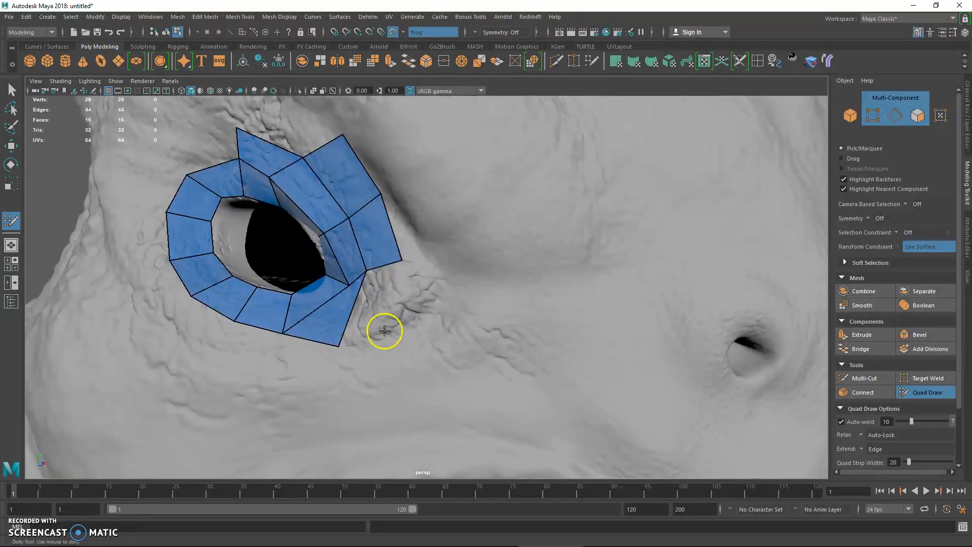
Reposition two vertices at the eye's lower front corner and fill a quad beside them in the third row
{"action": "left_click_drag", "start_coordinate": [348, 285], "coordinate": [338, 279]}
{"action": "left_click_drag", "start_coordinate": [283, 333], "coordinate": [299, 332]}
{"action": "left_click", "coordinate": [390, 341]}
{"action": "left_click", "coordinate": [386, 309], "text": "shift"}
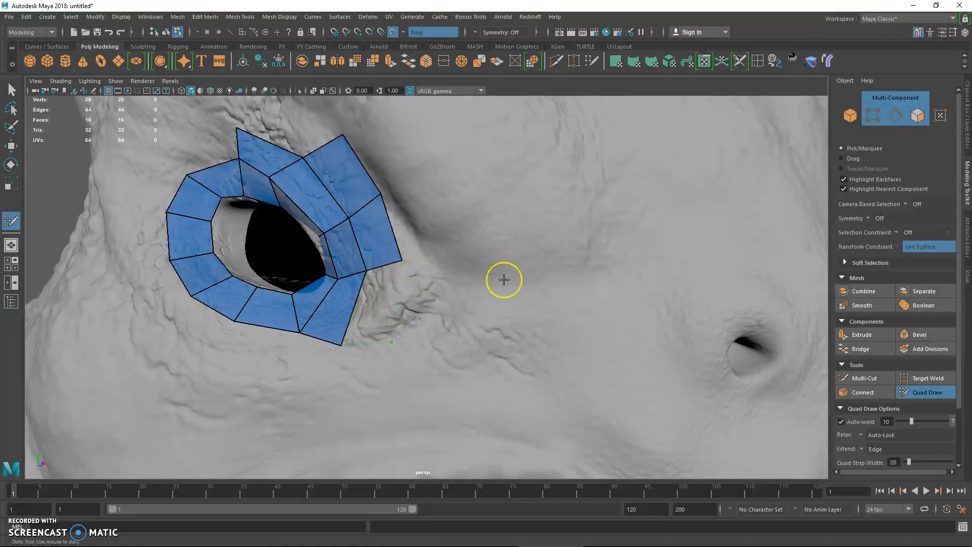
Extend the topology from the third row onto the brow with two adjoining quads
{"action": "left_click_drag", "start_coordinate": [471, 276], "coordinate": [373, 331], "text": "alt"}
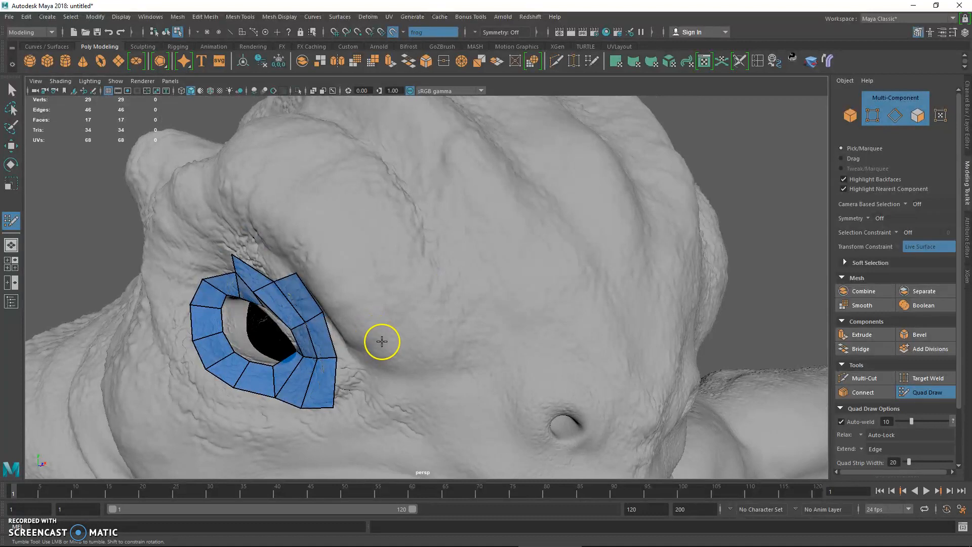
{"action": "left_click", "coordinate": [330, 282], "text": "shift"}
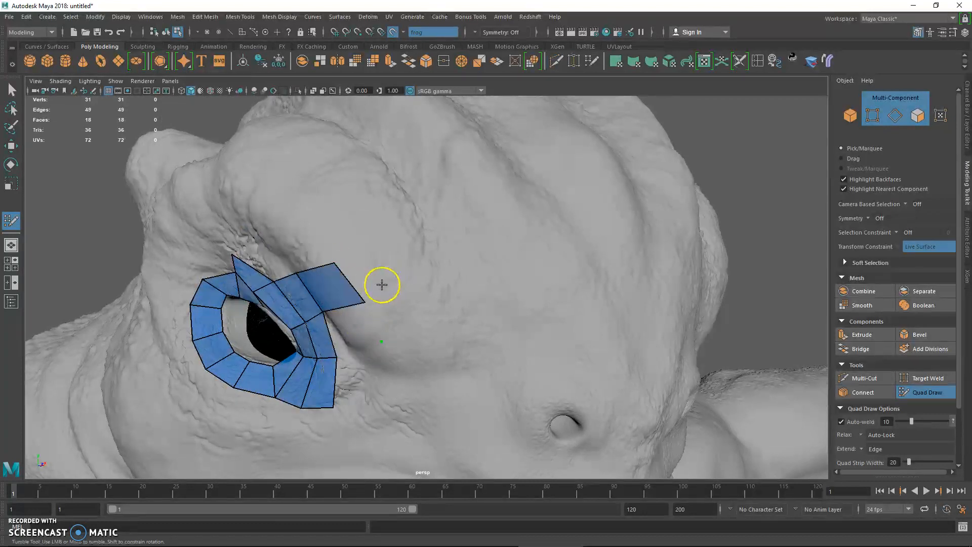
{"action": "left_click", "coordinate": [360, 310], "text": "shift"}
Add another pair of quads further up the brow, beyond the previous two
{"action": "left_click_drag", "start_coordinate": [354, 243], "coordinate": [384, 351], "text": "alt"}
{"action": "right_click_drag", "start_coordinate": [384, 352], "coordinate": [354, 324], "text": "alt"}
{"action": "middle_click_drag", "start_coordinate": [354, 324], "coordinate": [343, 286], "text": "alt"}
{"action": "right_click_drag", "start_coordinate": [344, 288], "coordinate": [356, 314], "text": "alt"}
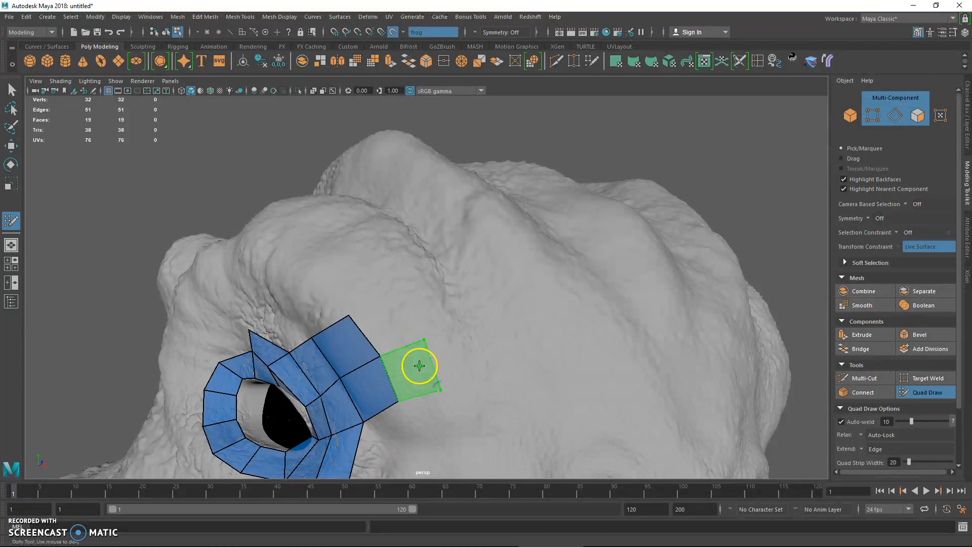
{"action": "left_click", "coordinate": [408, 321], "text": "shift"}
{"action": "left_click", "coordinate": [398, 294]}
{"action": "left_click", "coordinate": [466, 317], "text": "shift"}
{"action": "mouse_move", "coordinate": [432, 289]}
{"action": "left_mouse_down", "text": "alt"}
{"action": "mouse_move", "coordinate": [397, 266]}
{"action": "mouse_move", "coordinate": [342, 278]}
{"action": "left_mouse_up", "text": "alt"}
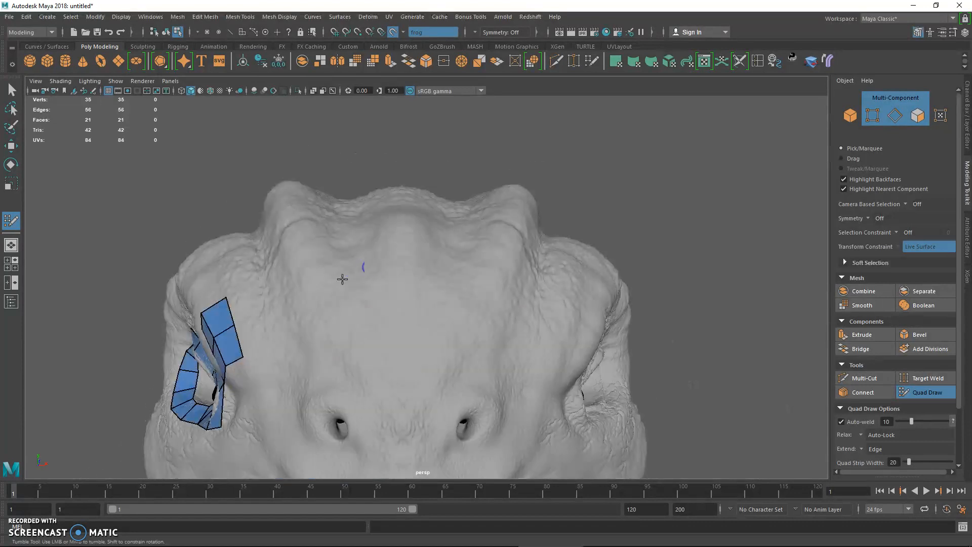
Extend the two-row strip on the brow towards the forehead with two further pairs of quads
{"action": "left_click", "coordinate": [258, 334], "text": "shift"}
{"action": "left_click", "coordinate": [282, 303], "text": "shift"}
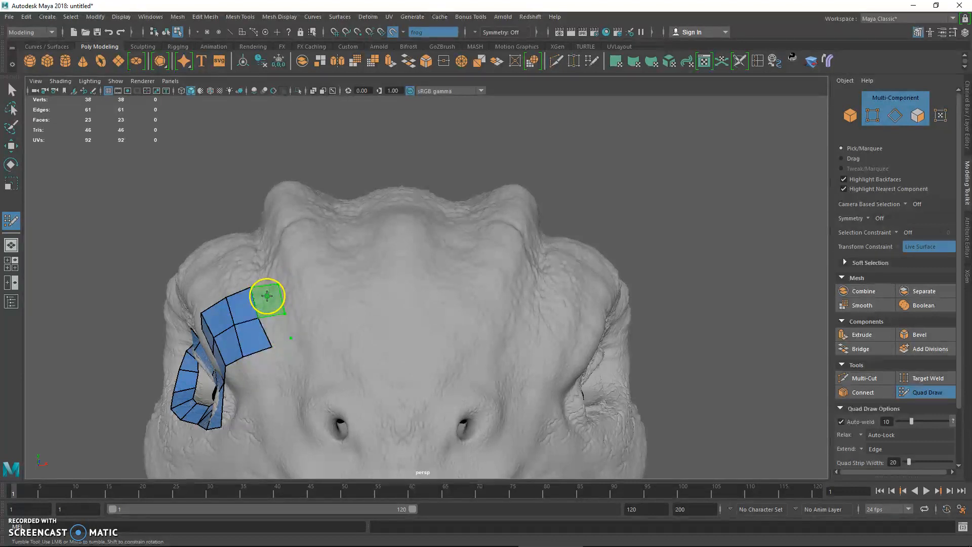
{"action": "left_click", "coordinate": [267, 296], "text": "shift"}
{"action": "left_click", "coordinate": [278, 283]}
{"action": "left_click", "coordinate": [293, 287], "text": "shift"}
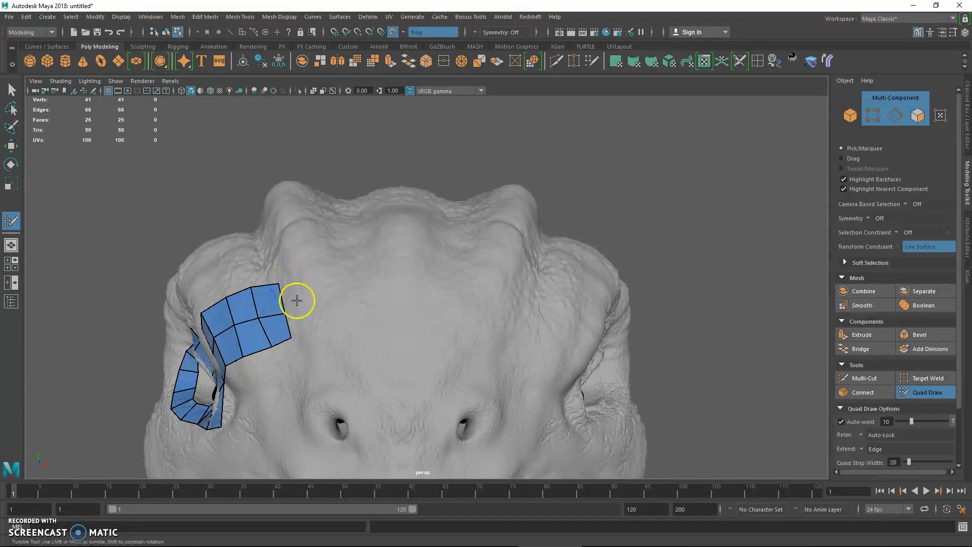
{"action": "left_click", "coordinate": [297, 318], "text": "shift"}
{"action": "left_click", "coordinate": [299, 321], "text": "shift"}
{"action": "mouse_move", "coordinate": [399, 296]}
{"action": "left_mouse_down", "text": "alt"}
{"action": "mouse_move", "coordinate": [400, 238]}
{"action": "mouse_move", "coordinate": [495, 238]}
{"action": "mouse_move", "coordinate": [408, 221]}
{"action": "mouse_move", "coordinate": [402, 248]}
{"action": "left_mouse_up", "text": "alt"}
{"action": "right_click_drag", "start_coordinate": [401, 247], "coordinate": [395, 252], "text": "alt"}
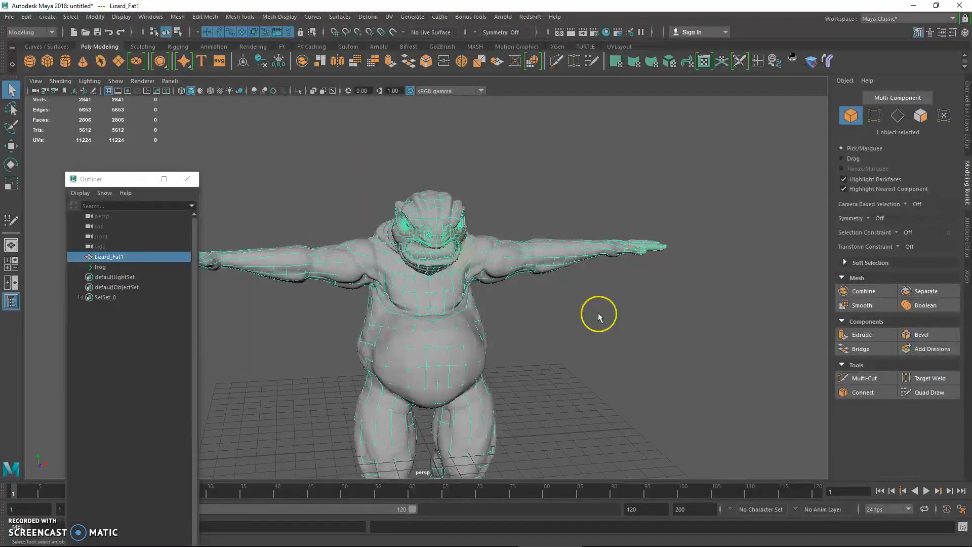
Examine the UV layout of the Lizard_Fat1 mesh in the UV Editor and close the UV windows
{"action": "right_click_drag", "start_coordinate": [540, 250], "coordinate": [599, 359], "text": "alt"}
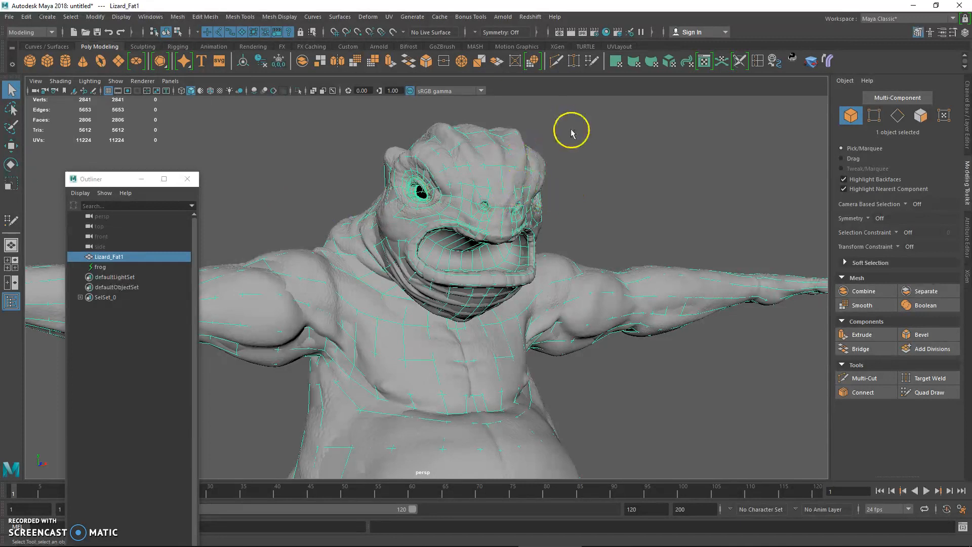
{"action": "left_click", "coordinate": [391, 17]}
{"action": "left_click", "coordinate": [413, 34]}
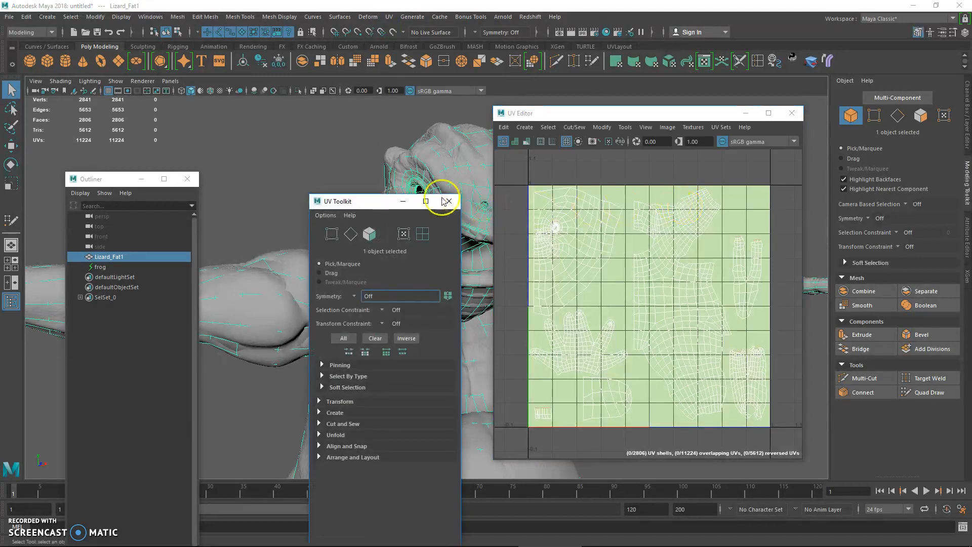
{"action": "left_click", "coordinate": [448, 201]}
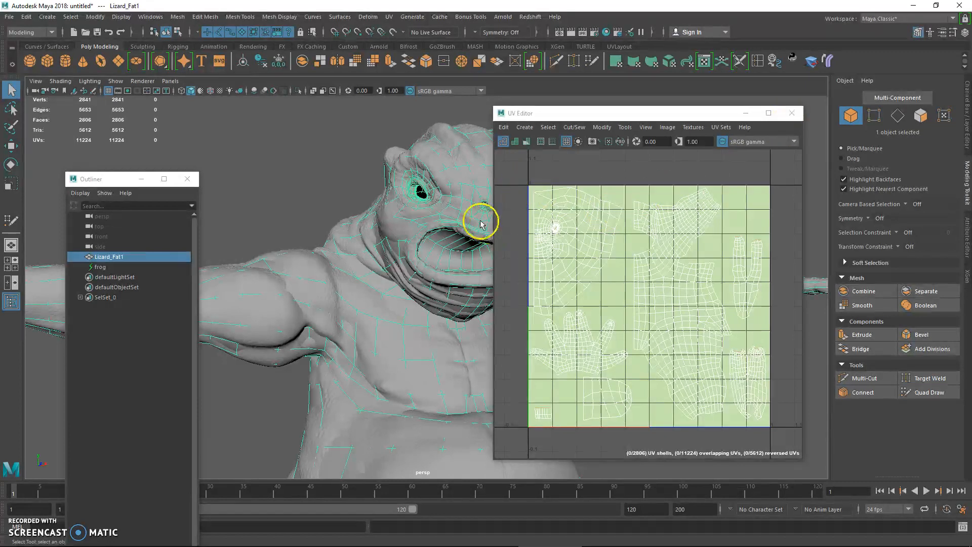
{"action": "left_click", "coordinate": [799, 114]}
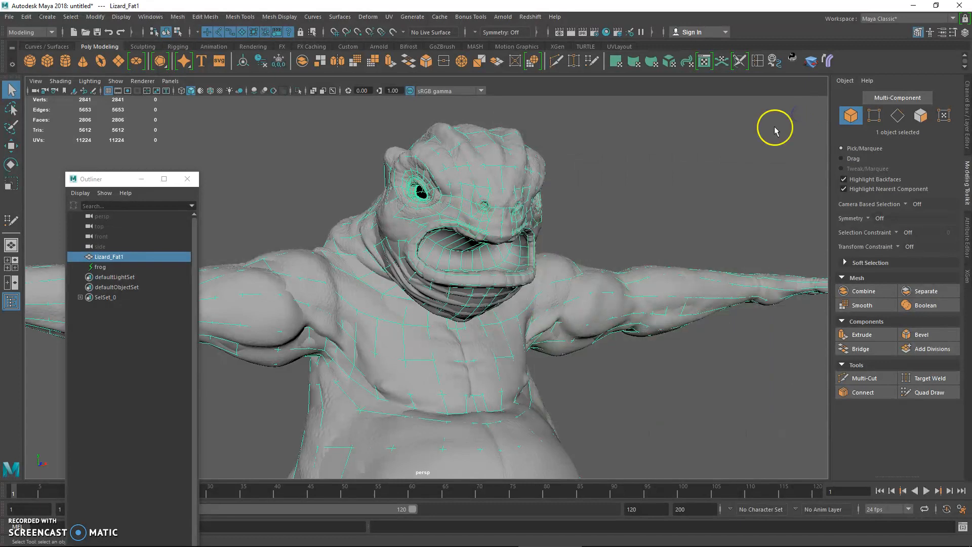
Delete the frog GPU cache from the scene and select the low-resolution Lizard_Fat1 mesh
{"action": "left_click", "coordinate": [101, 267]}
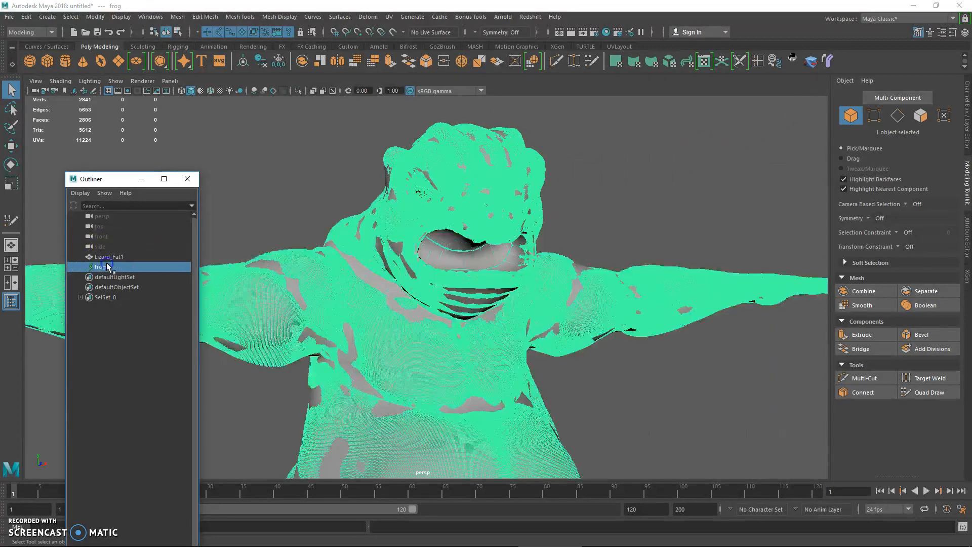
{"action": "left_click_drag", "start_coordinate": [113, 181], "coordinate": [108, 123]}
{"action": "left_click_drag", "start_coordinate": [374, 223], "coordinate": [314, 249], "text": "alt"}
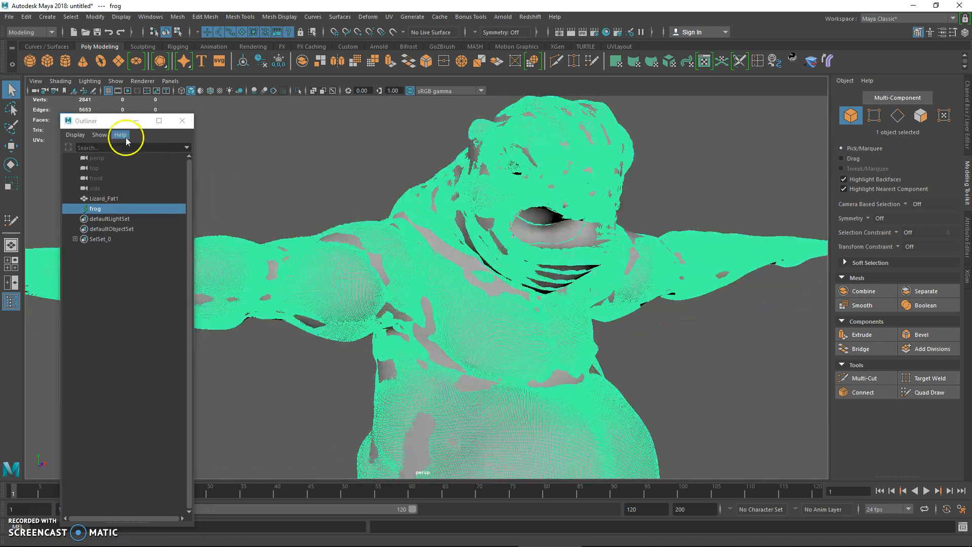
{"action": "left_click", "coordinate": [101, 198]}
{"action": "left_click", "coordinate": [103, 210]}
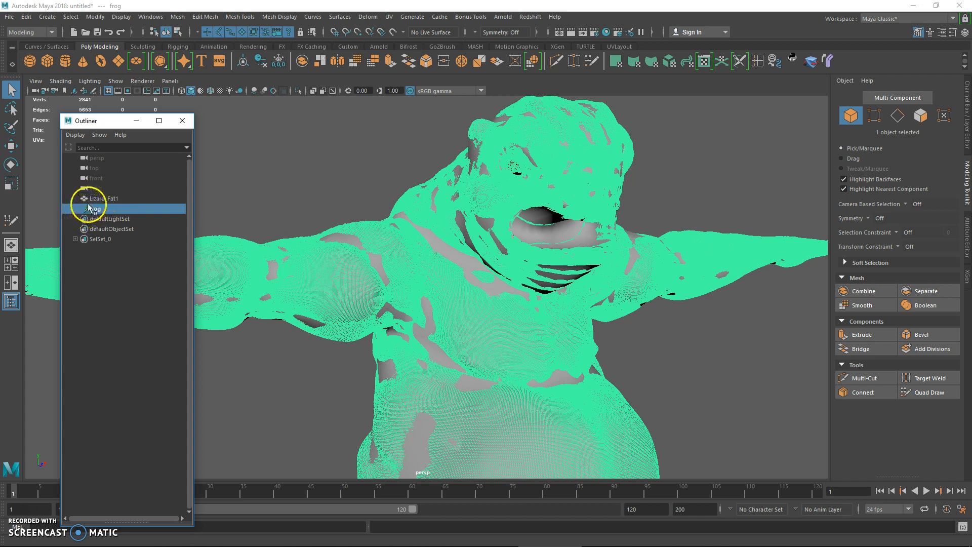
{"action": "key", "text": "Delete"}
{"action": "left_click", "coordinate": [103, 200]}
{"action": "left_click_drag", "start_coordinate": [319, 217], "coordinate": [470, 299], "text": "alt"}
{"action": "left_click_drag", "start_coordinate": [456, 162], "coordinate": [369, 91], "text": "alt"}
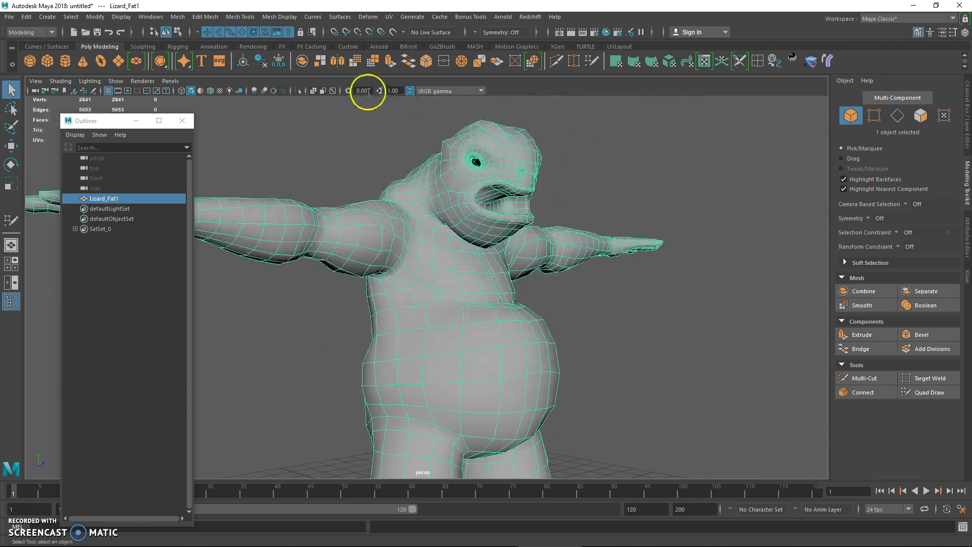
Send the Lizard_Fat1 mesh to ZBrush with GoZ and switch to ZBrush to view the sculpt
{"action": "left_click", "coordinate": [441, 46]}
{"action": "left_click", "coordinate": [30, 61]}
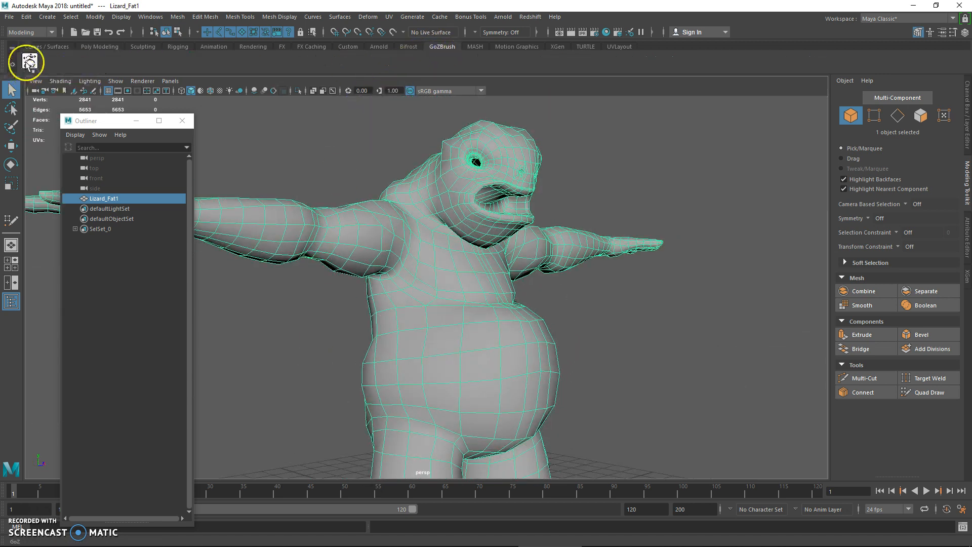
{"action": "left_click", "coordinate": [566, 174]}
{"action": "left_click", "coordinate": [917, 6]}
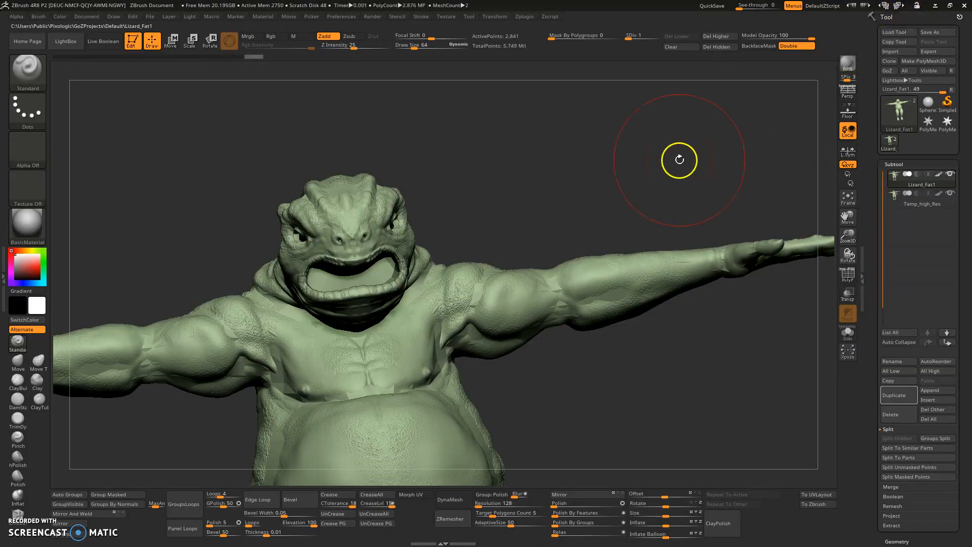
{"action": "left_click_drag", "start_coordinate": [629, 188], "coordinate": [571, 107]}
{"action": "left_click_drag", "start_coordinate": [586, 181], "coordinate": [623, 173]}
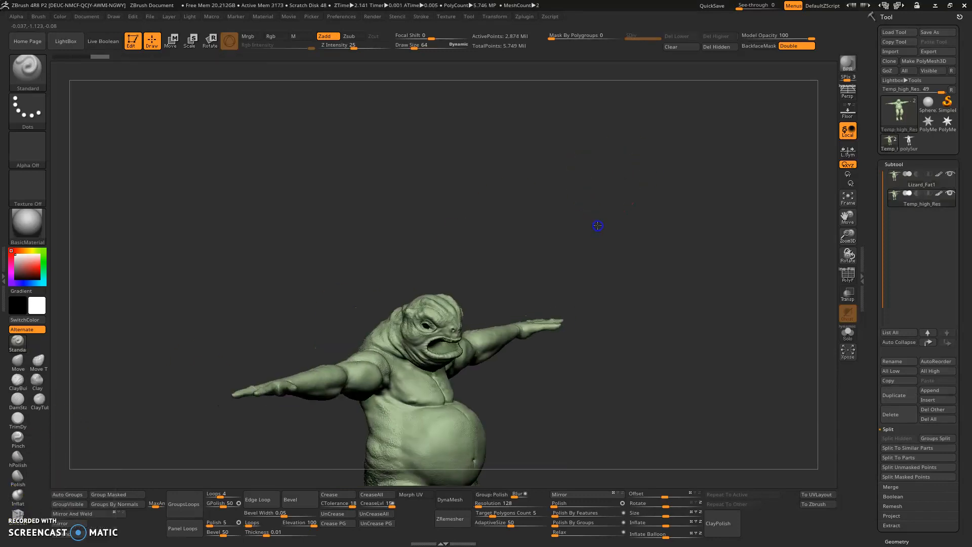
{"action": "mouse_move", "coordinate": [599, 224]}
{"action": "left_mouse_down"}
{"action": "mouse_move", "coordinate": [576, 252]}
{"action": "mouse_move", "coordinate": [600, 238]}
{"action": "left_mouse_up"}
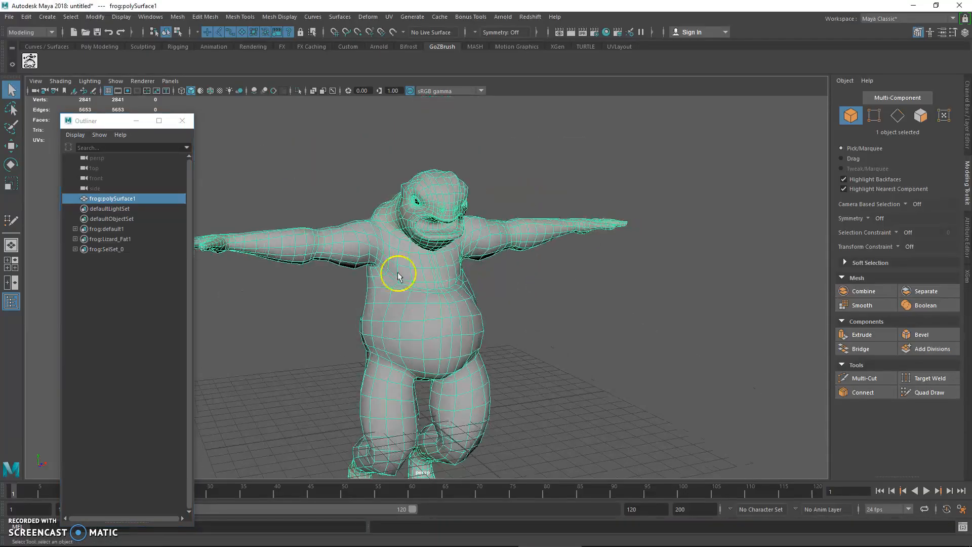
Rename the frog:polySurface1 mesh to Frog_Lores
{"action": "double_click", "coordinate": [119, 198]}
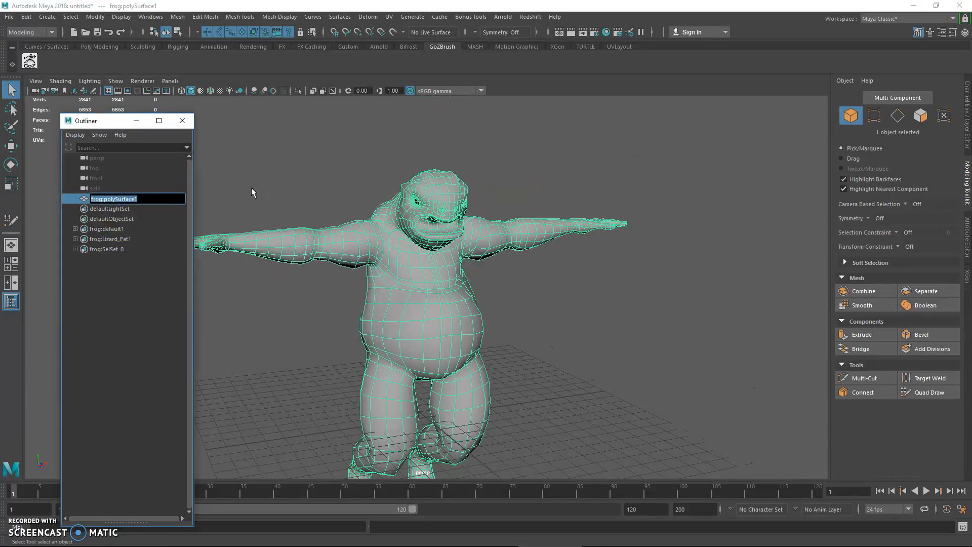
{"action": "type", "text": "Frog_Lores"}
{"action": "key", "text": "Return"}
Send the selected Frog_Lores mesh to ZBrush with GoZ and view it there
{"action": "left_click", "coordinate": [323, 141]}
{"action": "left_click", "coordinate": [405, 195]}
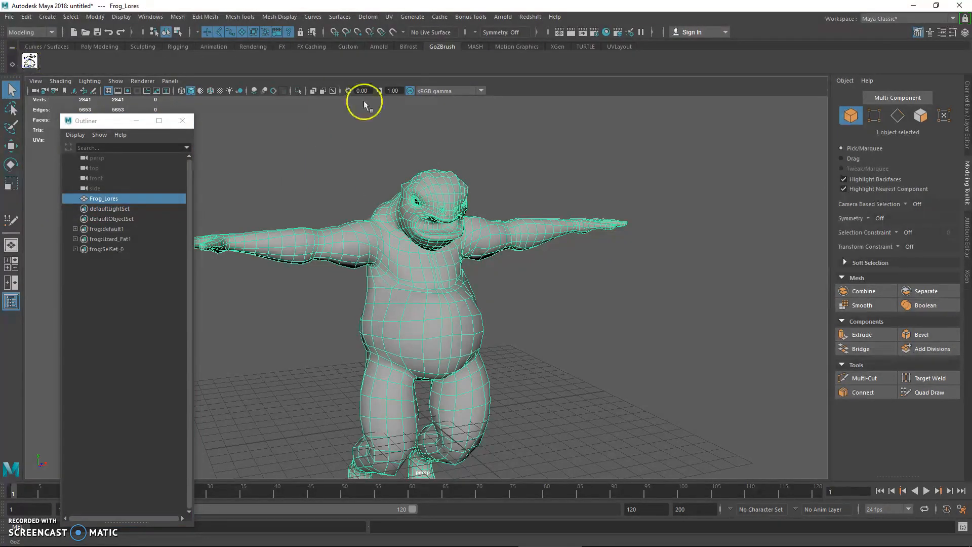
{"action": "left_click", "coordinate": [475, 301]}
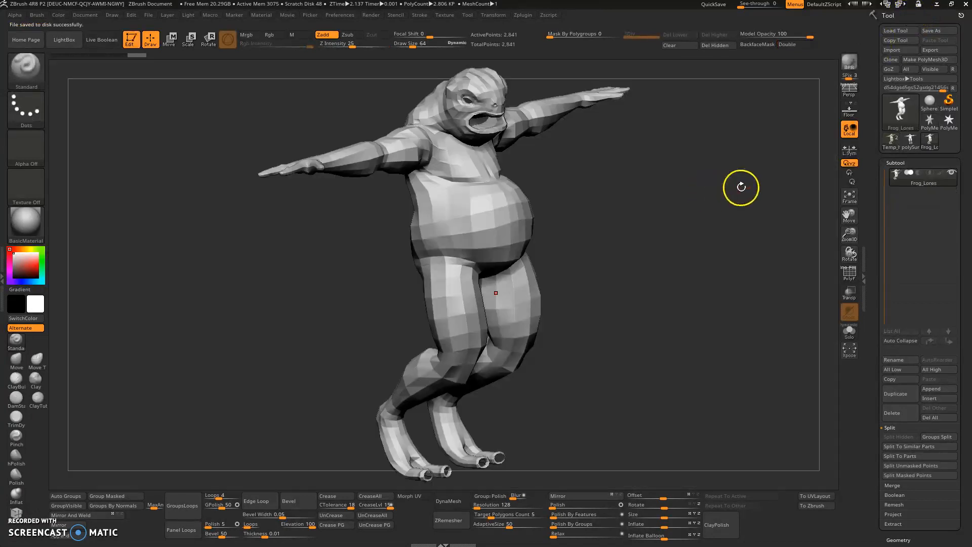
{"action": "left_click_drag", "start_coordinate": [741, 187], "coordinate": [675, 245]}
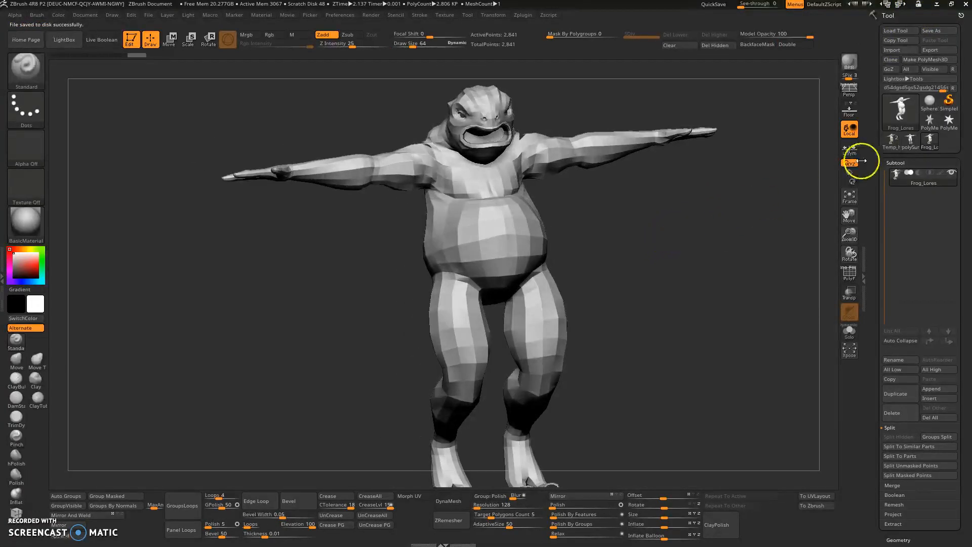
Switch to the Temp_high_Res tool, frame it and append Frog_Lores as a subtool
{"action": "left_click", "coordinate": [889, 142]}
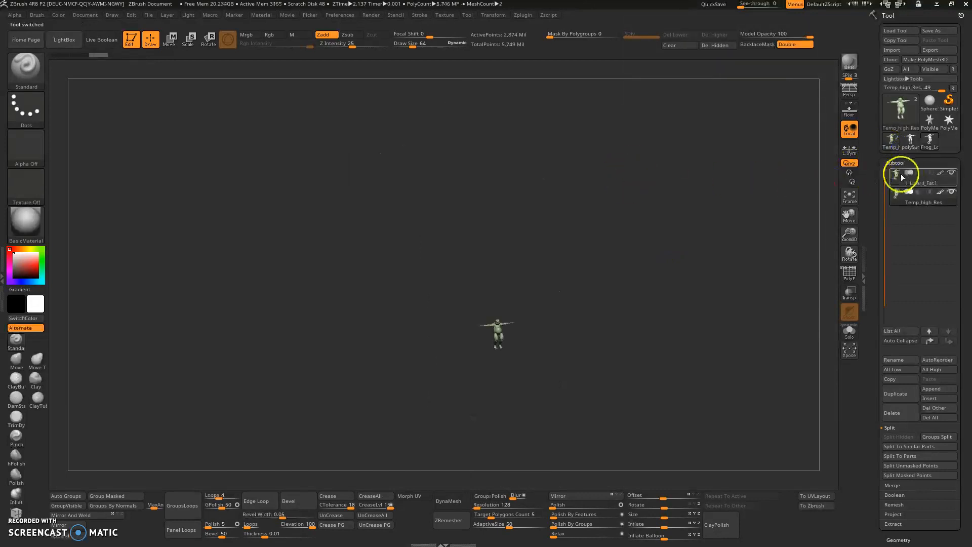
{"action": "key", "text": "f"}
{"action": "left_click_drag", "start_coordinate": [673, 250], "coordinate": [586, 272]}
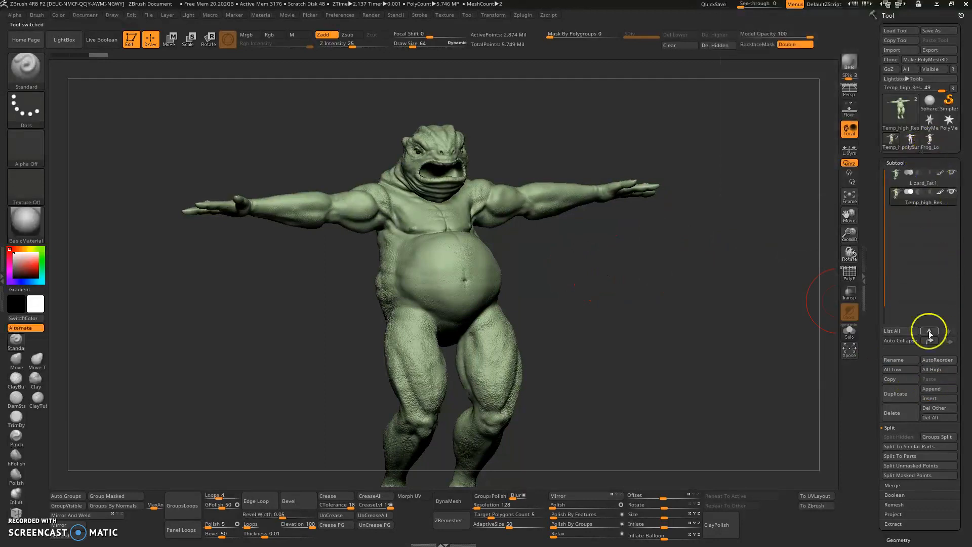
{"action": "left_click", "coordinate": [933, 389]}
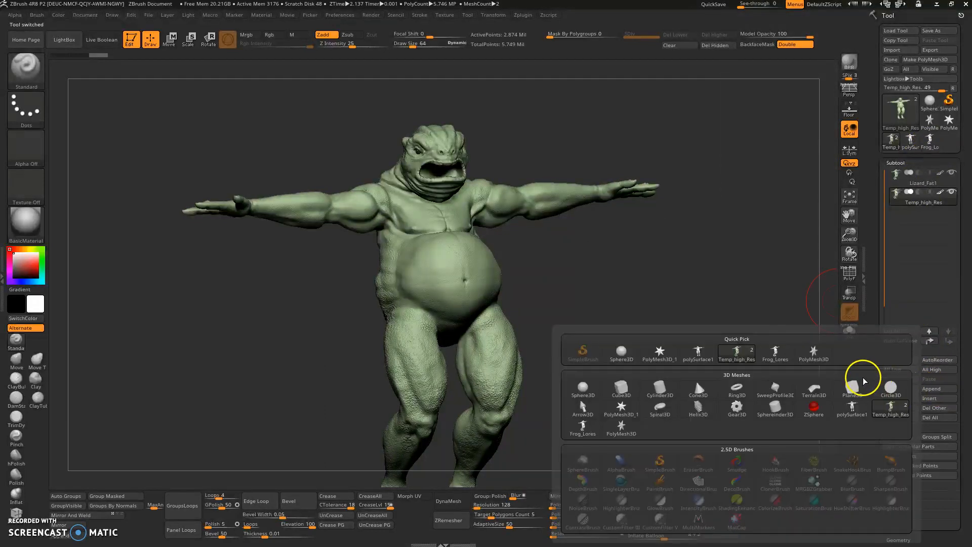
{"action": "left_click", "coordinate": [779, 353]}
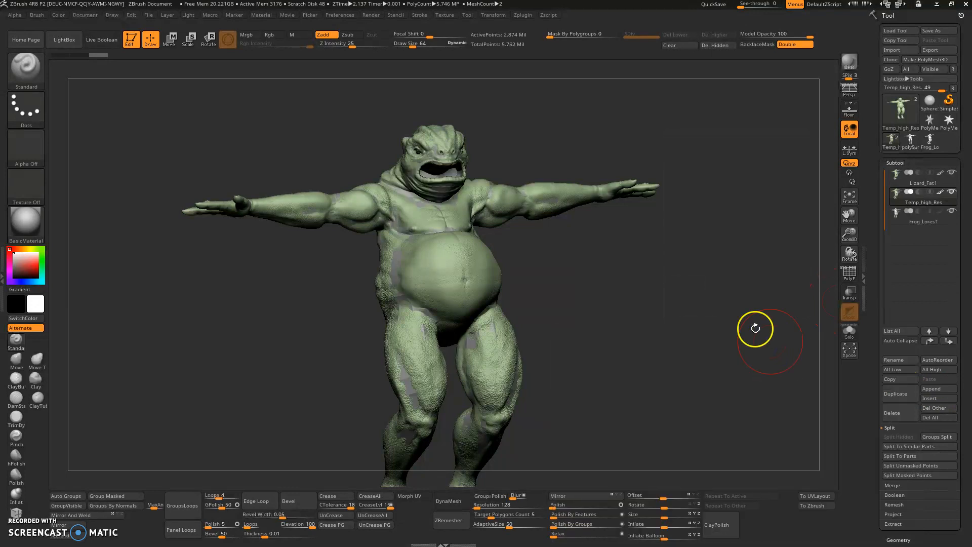
Delete the Temp_high_Res subtool
{"action": "mouse_move", "coordinate": [915, 219]}
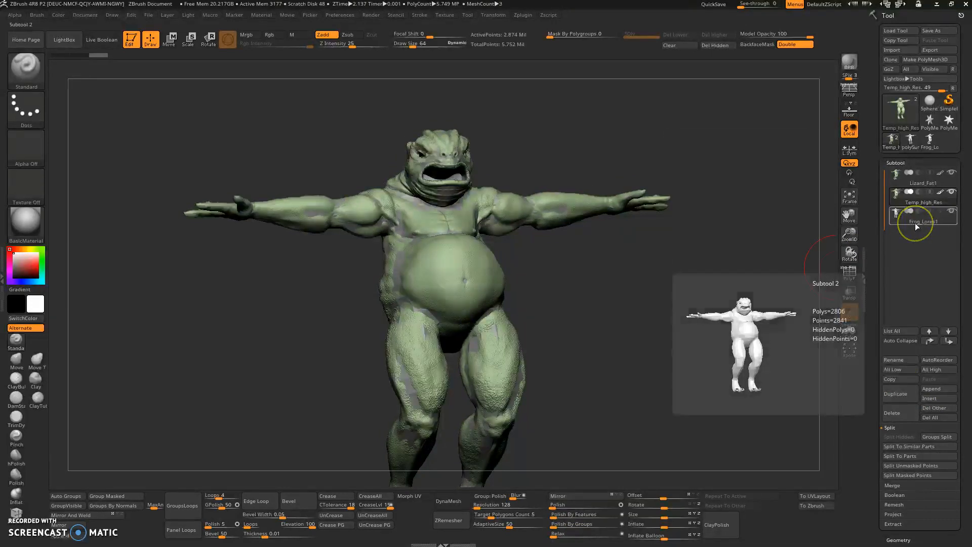
{"action": "left_click", "coordinate": [921, 204]}
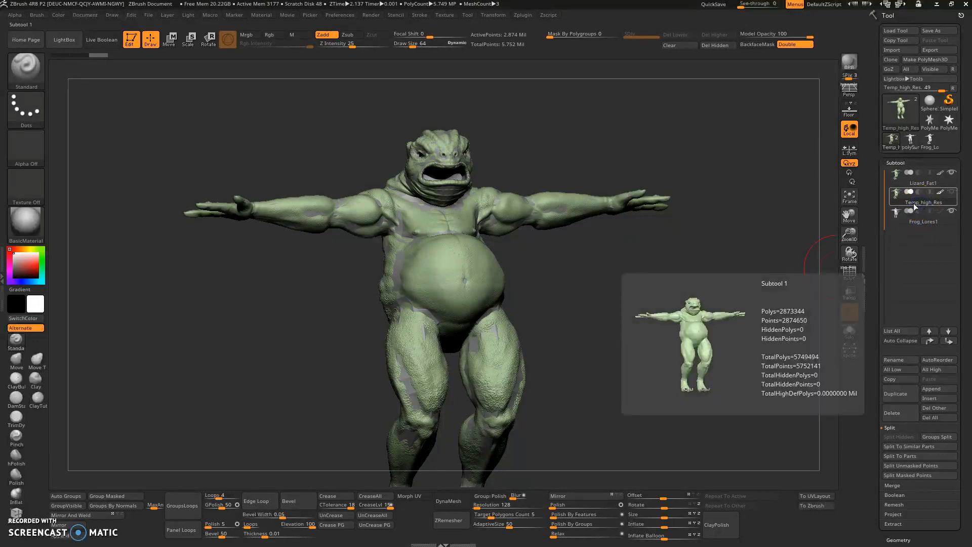
{"action": "left_click", "coordinate": [899, 410]}
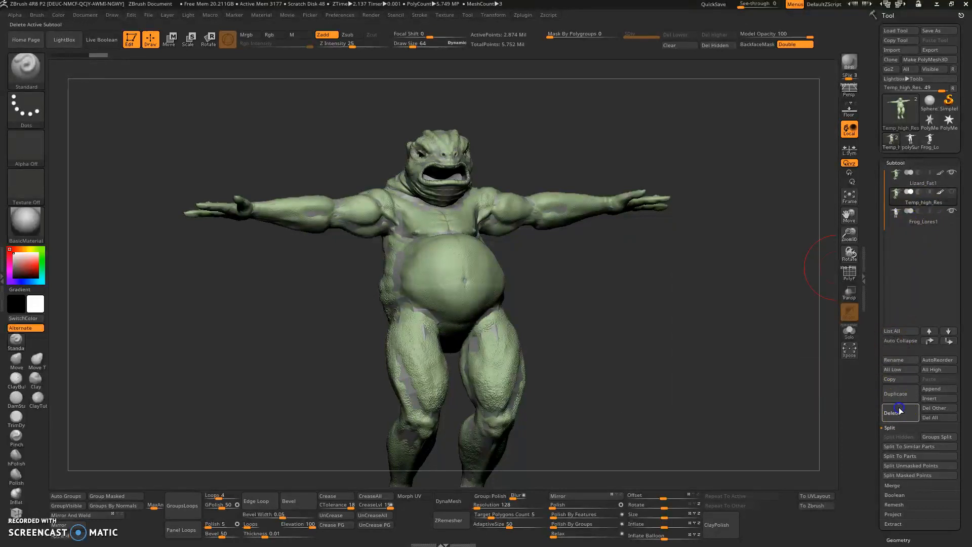
Make Lizard_Fat1 the active subtool and compare its sculpted surface with the overlapping low-resolution mesh
{"action": "mouse_move", "coordinate": [893, 201]}
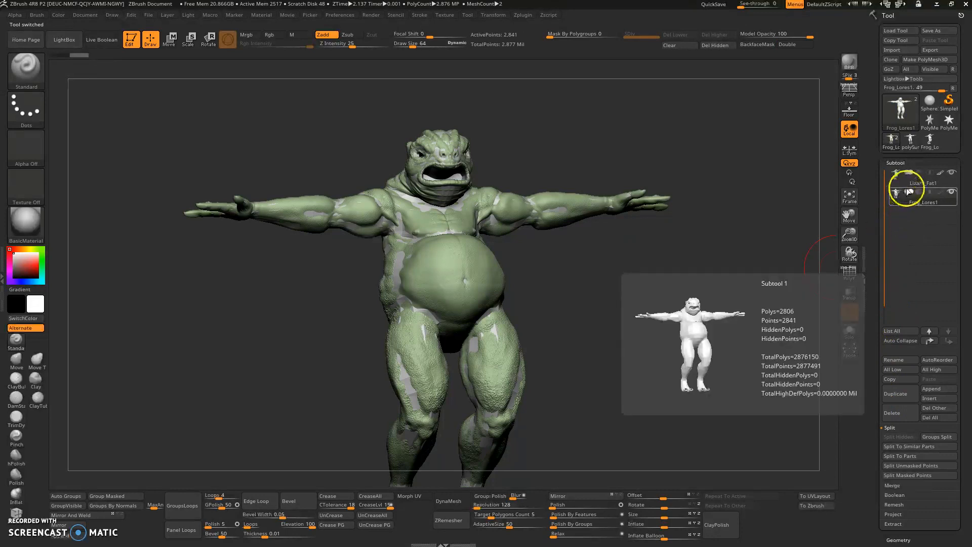
{"action": "left_click", "coordinate": [911, 185]}
{"action": "left_click_drag", "start_coordinate": [742, 230], "coordinate": [712, 231], "text": "alt"}
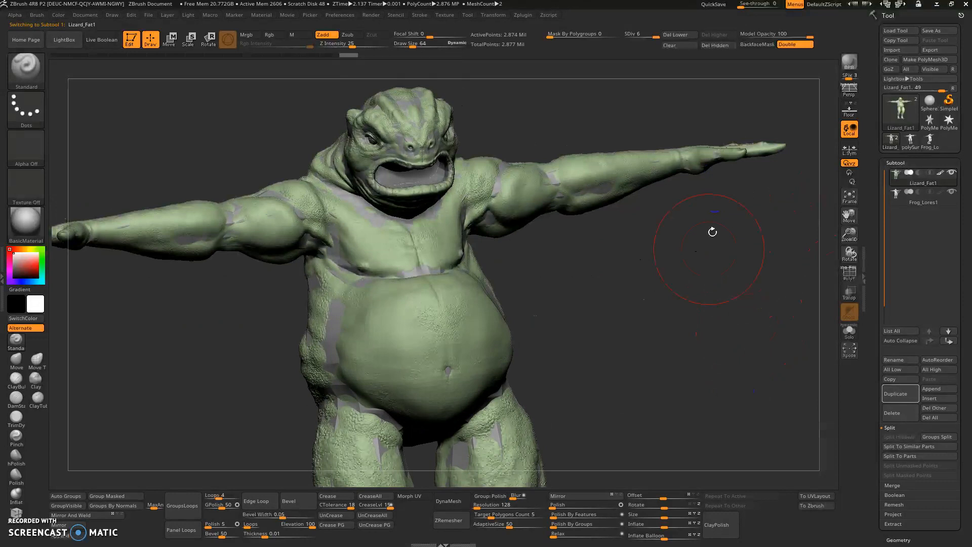
Select the Frog_Lores1 subtool, isolate it with Solo and frame the whole body for inspection
{"action": "left_click", "coordinate": [904, 202]}
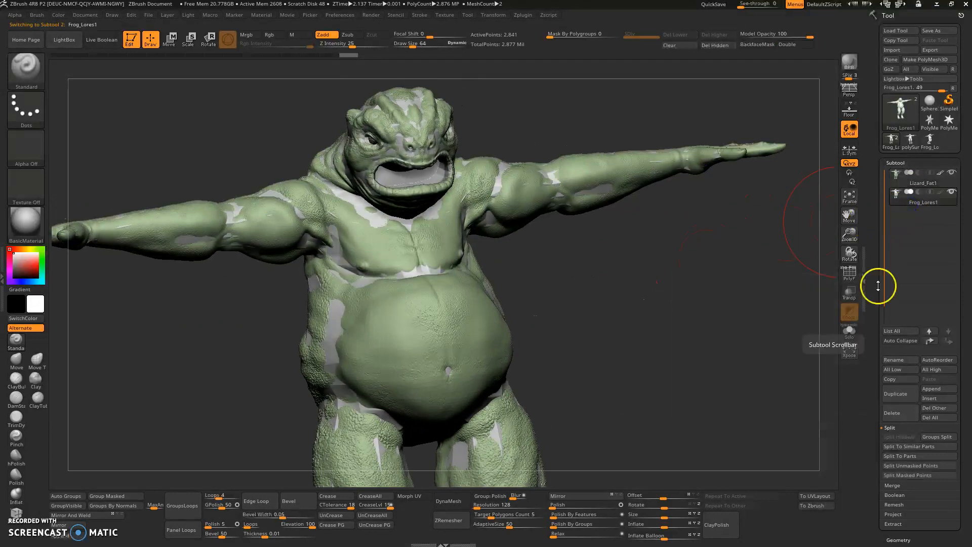
{"action": "left_click", "coordinate": [849, 332]}
{"action": "mouse_move", "coordinate": [729, 303]}
{"action": "left_mouse_down"}
{"action": "mouse_move", "coordinate": [727, 289]}
{"action": "mouse_move", "coordinate": [710, 336]}
{"action": "left_mouse_up"}
{"action": "key", "text": "f"}
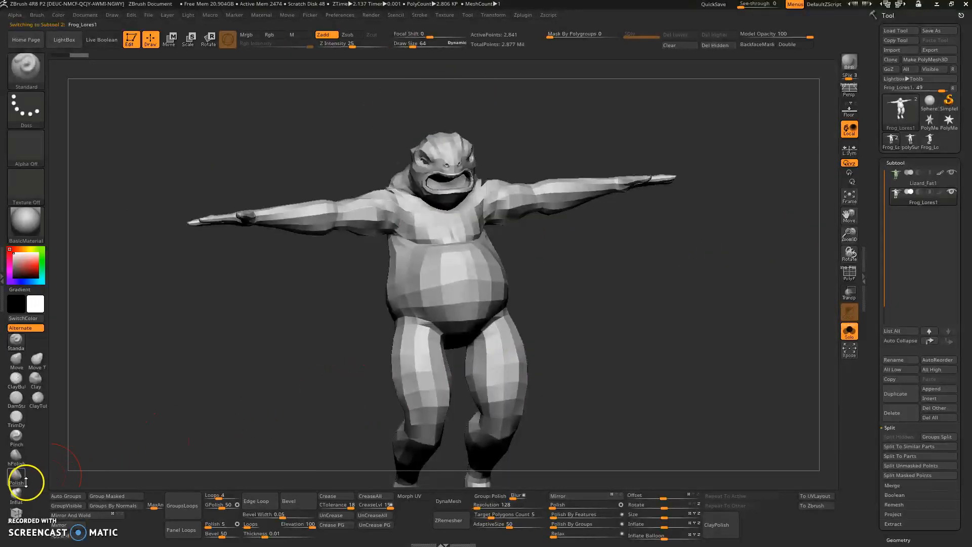
{"action": "mouse_move", "coordinate": [532, 297]}
{"action": "left_mouse_down"}
{"action": "mouse_move", "coordinate": [531, 283]}
{"action": "mouse_move", "coordinate": [586, 284]}
{"action": "mouse_move", "coordinate": [588, 295]}
{"action": "mouse_move", "coordinate": [644, 283]}
{"action": "left_mouse_up"}
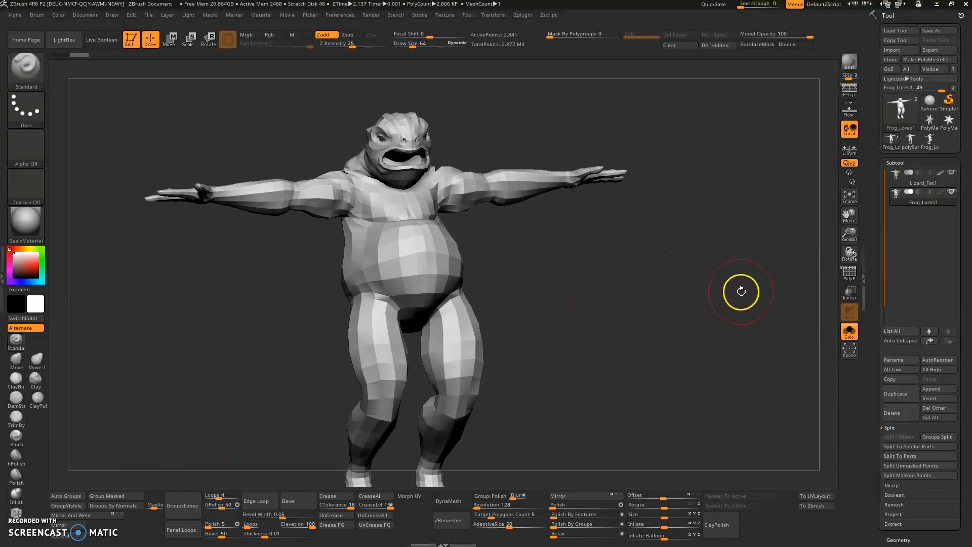
{"action": "mouse_move", "coordinate": [705, 298]}
{"action": "left_mouse_down"}
{"action": "mouse_move", "coordinate": [707, 280]}
{"action": "mouse_move", "coordinate": [702, 304]}
{"action": "left_mouse_up"}
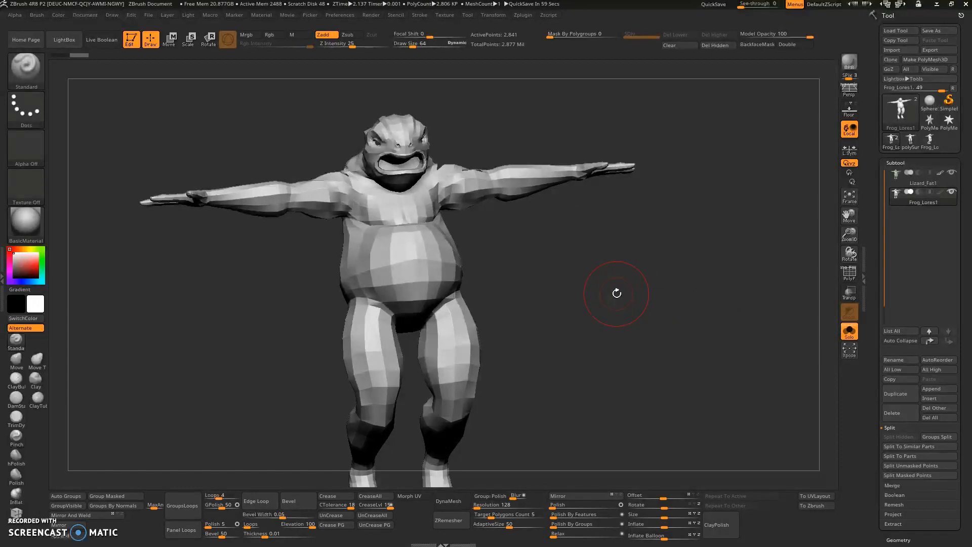
{"action": "left_click_drag", "start_coordinate": [624, 328], "coordinate": [564, 379]}
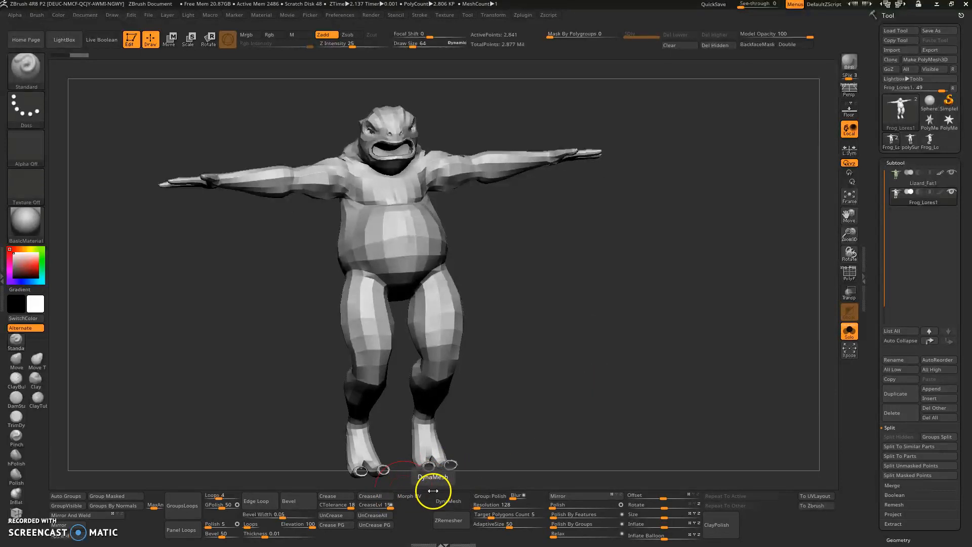
{"action": "left_click_drag", "start_coordinate": [527, 358], "coordinate": [427, 288]}
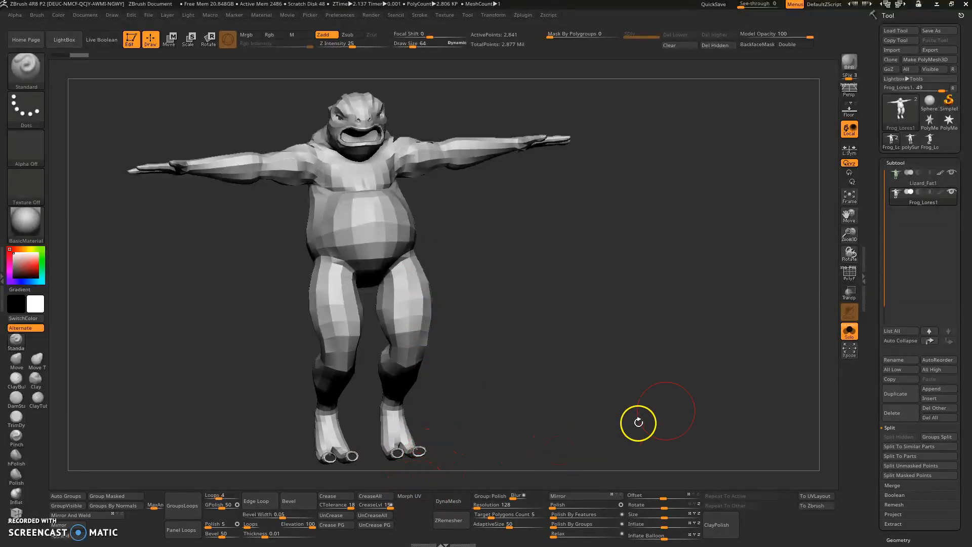
{"action": "left_click_drag", "start_coordinate": [955, 347], "coordinate": [954, 239]}
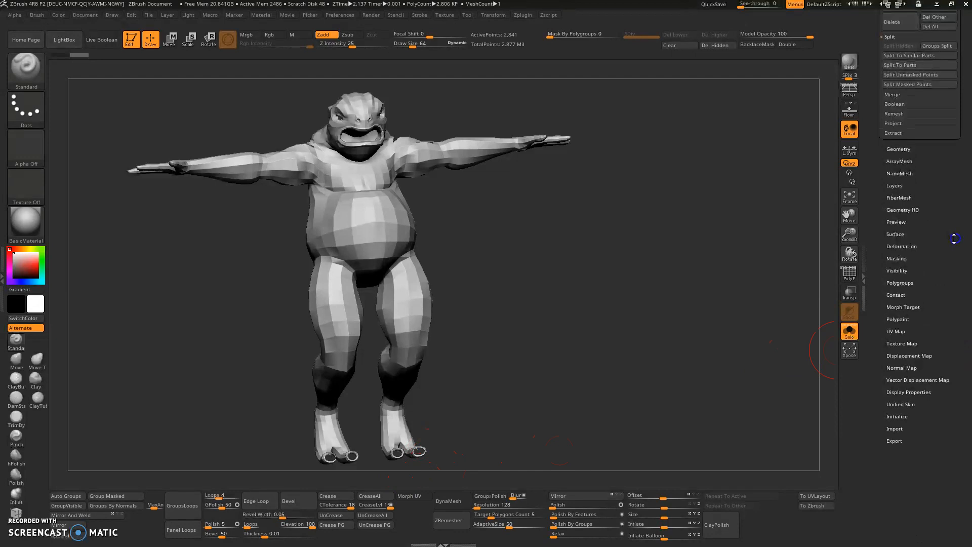
Flatten the low-resolution frog mesh into its UV layout with Morph UV
{"action": "left_click", "coordinate": [894, 329]}
{"action": "left_click_drag", "start_coordinate": [915, 297], "coordinate": [912, 373]}
{"action": "left_click_drag", "start_coordinate": [939, 242], "coordinate": [938, 247]}
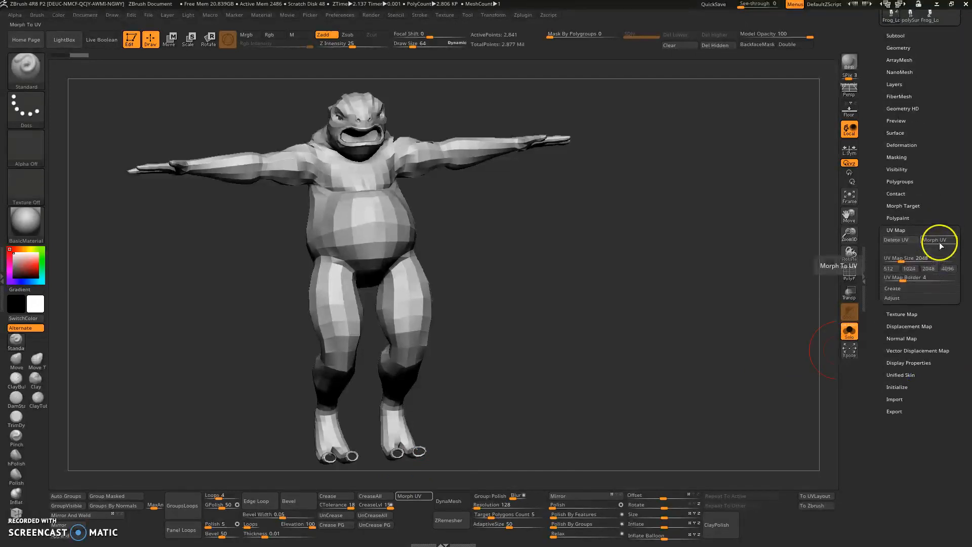
{"action": "left_click", "coordinate": [943, 240]}
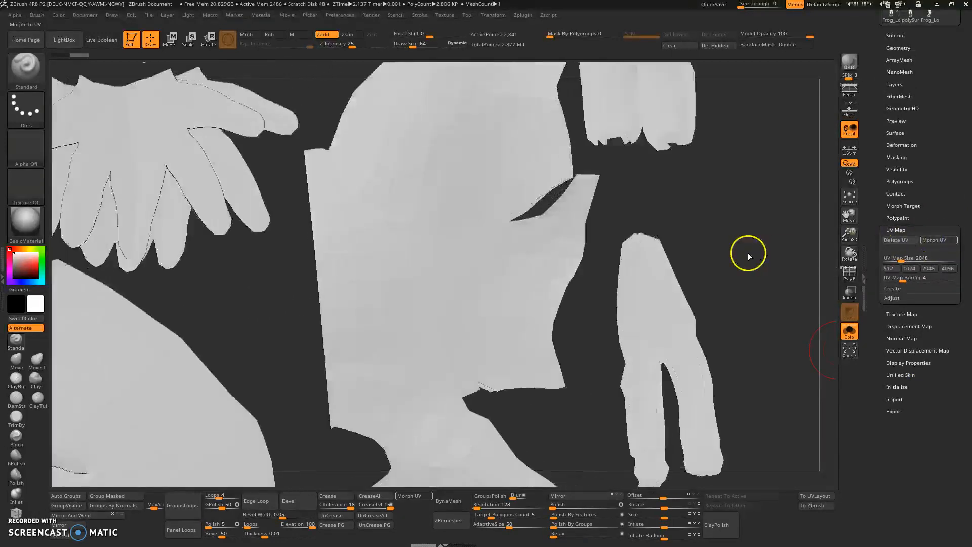
Turn on the PolyFrame display and inspect the wireframe of the flattened UV shells
{"action": "left_click_drag", "start_coordinate": [768, 228], "coordinate": [664, 215], "text": "alt"}
{"action": "key", "text": "shift+f"}
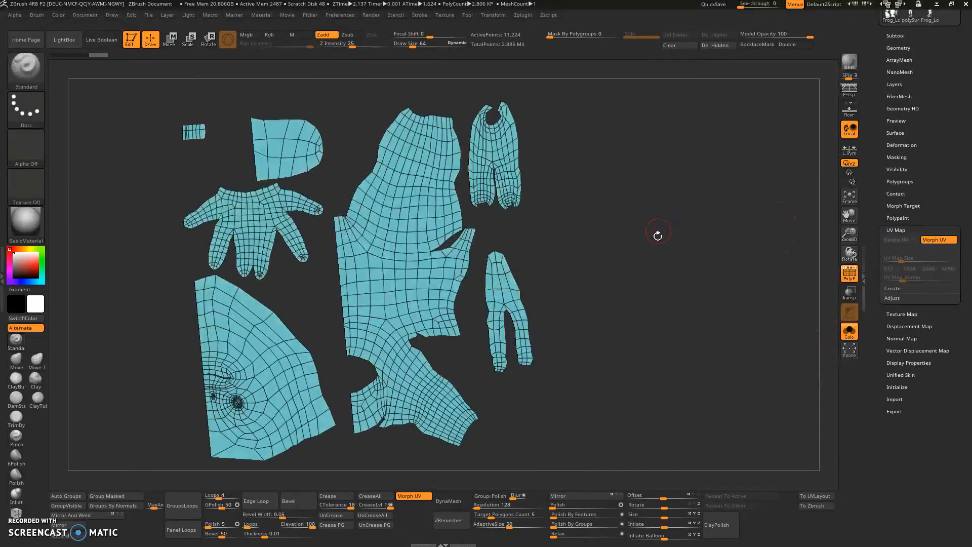
{"action": "mouse_move", "coordinate": [655, 258]}
{"action": "left_mouse_down", "text": "shift"}
{"action": "mouse_move", "coordinate": [621, 280]}
{"action": "mouse_move", "coordinate": [612, 262]}
{"action": "mouse_move", "coordinate": [684, 269]}
{"action": "mouse_move", "coordinate": [624, 275]}
{"action": "mouse_move", "coordinate": [661, 254]}
{"action": "left_mouse_up", "text": "shift"}
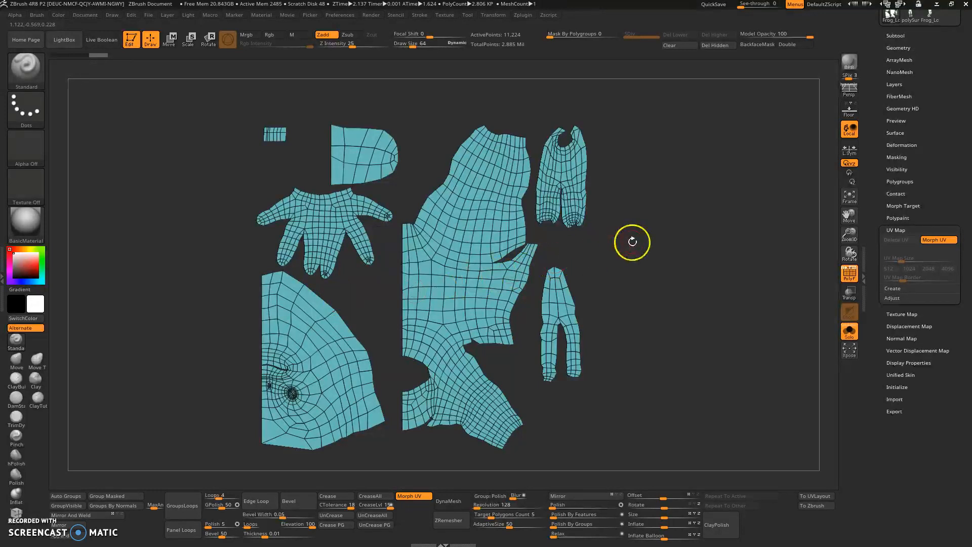
{"action": "left_click_drag", "start_coordinate": [633, 241], "coordinate": [631, 254]}
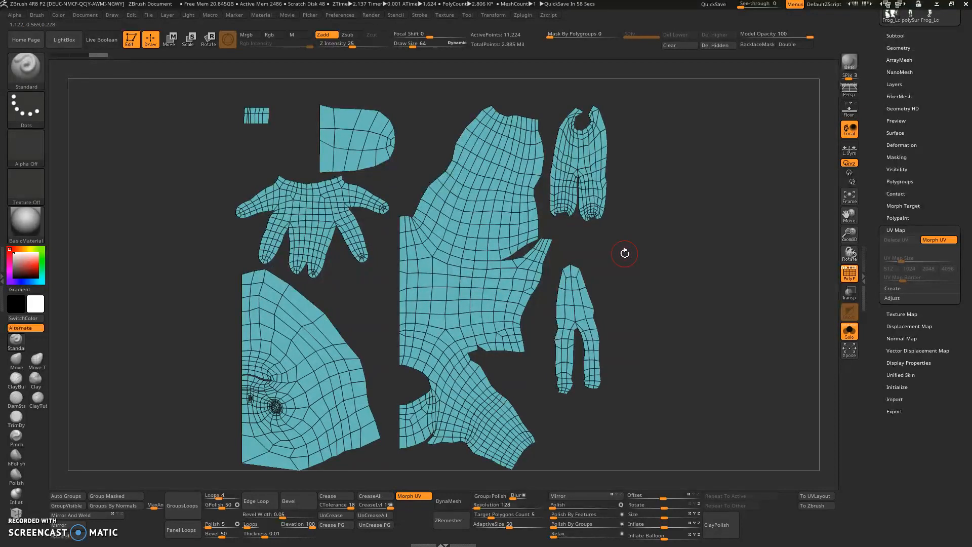
{"action": "mouse_move", "coordinate": [633, 355]}
{"action": "left_mouse_down"}
{"action": "mouse_move", "coordinate": [662, 333]}
{"action": "mouse_move", "coordinate": [616, 293]}
{"action": "mouse_move", "coordinate": [647, 347]}
{"action": "left_mouse_up"}
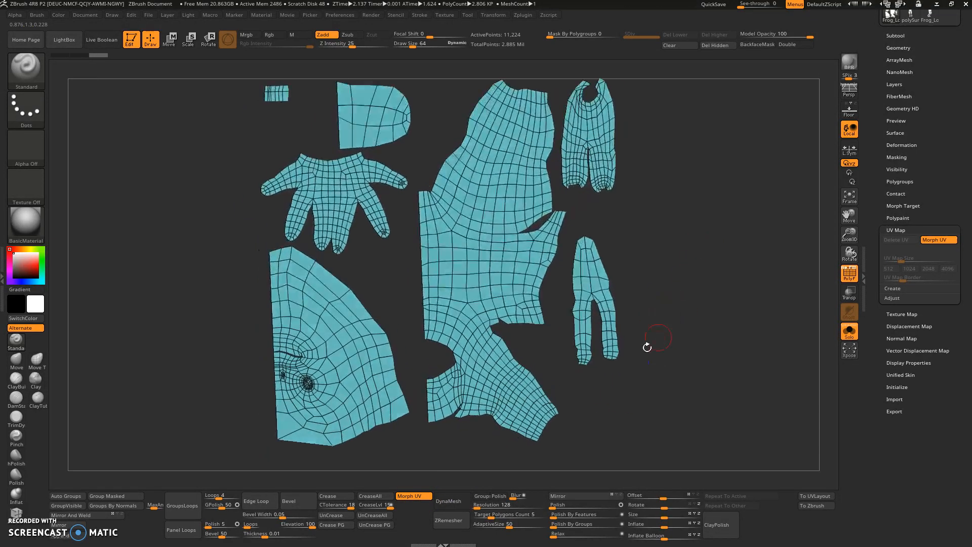
Morph the UV layout back to the 3D frog body and inspect its wireframe from the front and side
{"action": "left_click", "coordinate": [422, 497]}
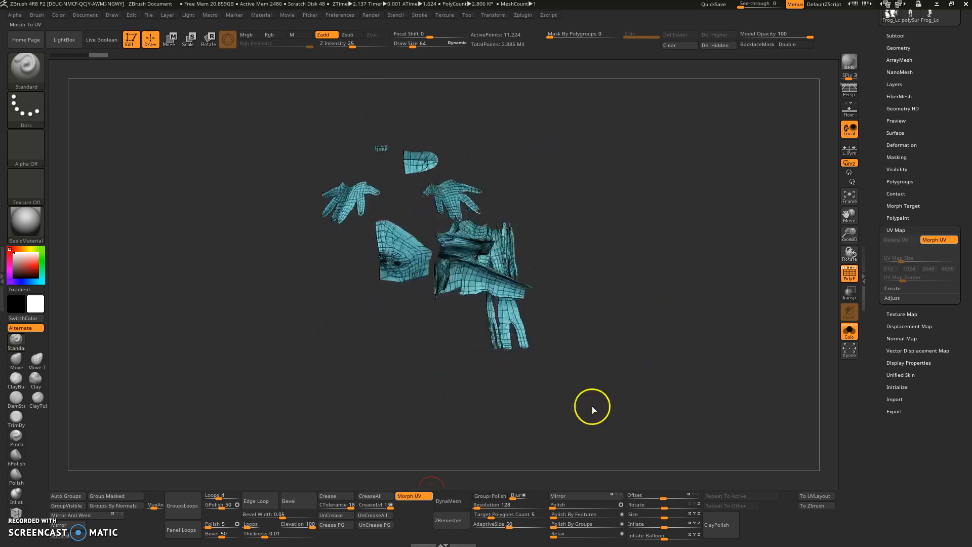
{"action": "right_click_drag", "start_coordinate": [537, 258], "coordinate": [652, 237], "text": "ctrl"}
{"action": "right_click_drag", "start_coordinate": [652, 237], "coordinate": [614, 327], "text": "alt"}
{"action": "mouse_move", "coordinate": [617, 388]}
{"action": "right_mouse_down"}
{"action": "mouse_move", "coordinate": [662, 389]}
{"action": "mouse_move", "coordinate": [629, 393]}
{"action": "mouse_move", "coordinate": [618, 336]}
{"action": "mouse_move", "coordinate": [617, 362]}
{"action": "right_mouse_up"}
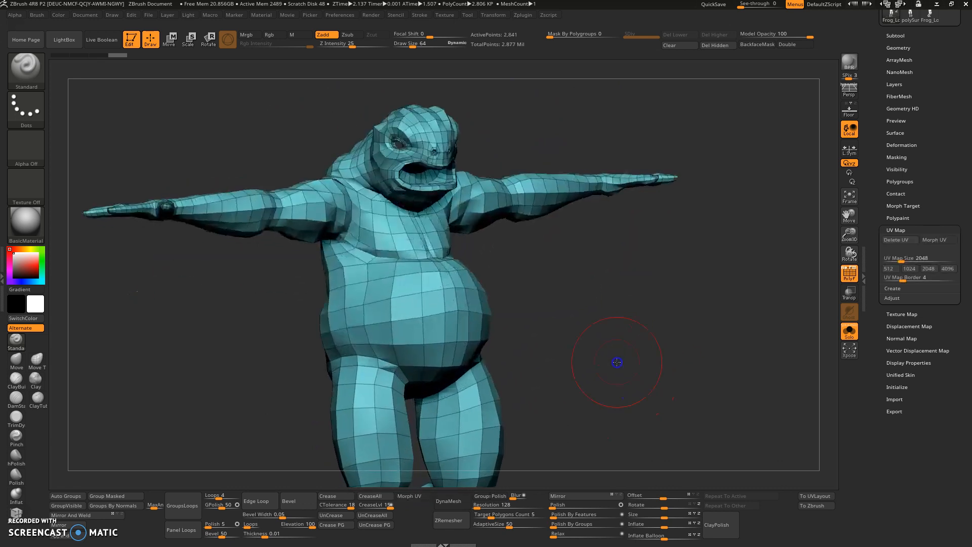
{"action": "key", "text": "shift+f"}
{"action": "key", "text": "shift+f"}
{"action": "mouse_move", "coordinate": [623, 359]}
{"action": "left_mouse_down"}
{"action": "mouse_move", "coordinate": [690, 299]}
{"action": "mouse_move", "coordinate": [666, 339]}
{"action": "mouse_move", "coordinate": [666, 317]}
{"action": "mouse_move", "coordinate": [633, 294]}
{"action": "mouse_move", "coordinate": [633, 317]}
{"action": "mouse_move", "coordinate": [609, 310]}
{"action": "mouse_move", "coordinate": [634, 286]}
{"action": "left_mouse_up"}
{"action": "left_click_drag", "start_coordinate": [631, 174], "coordinate": [646, 239]}
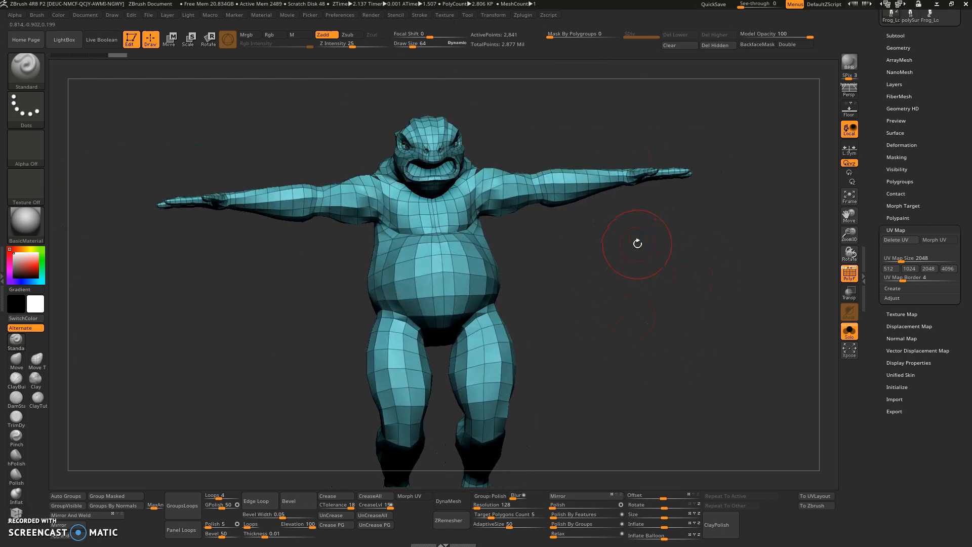
{"action": "left_click_drag", "start_coordinate": [926, 108], "coordinate": [933, 178]}
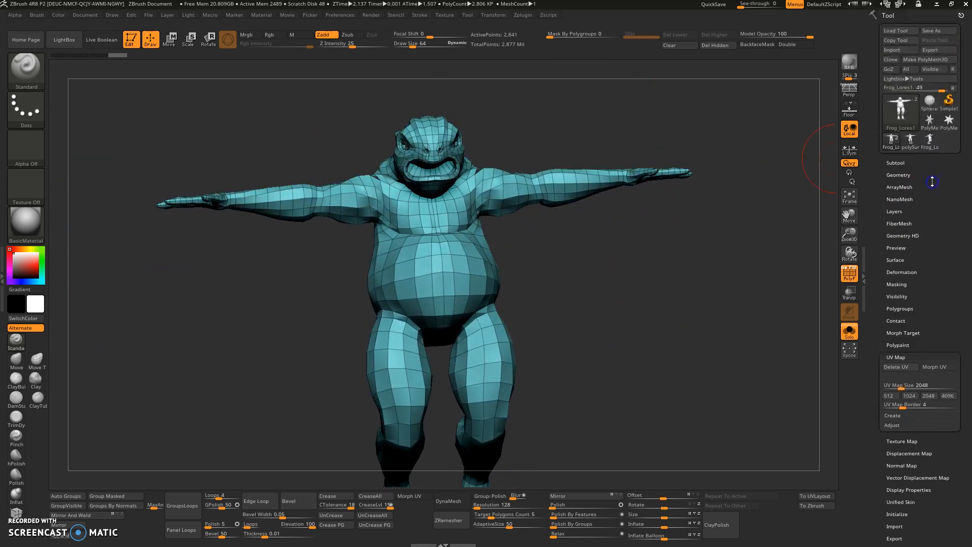